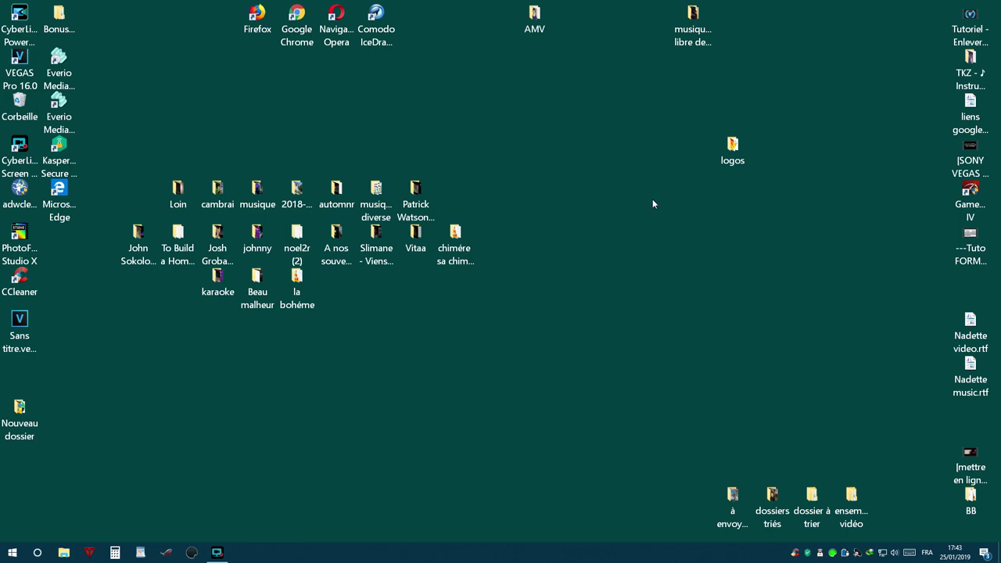
Open the logos folder on the desktop to look over the available logo images, and close it.
double_click(732, 149)
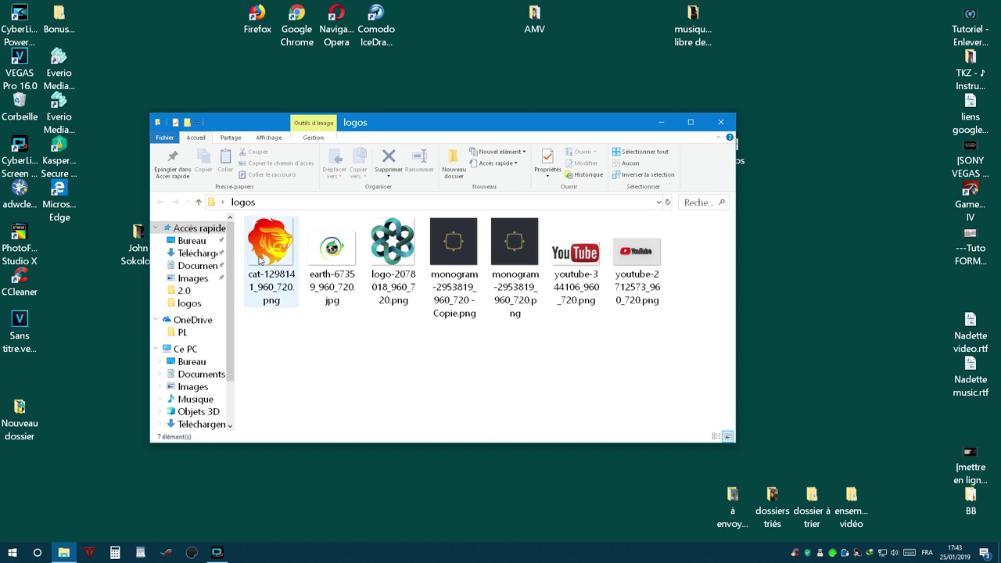
mouse_move(256, 246)
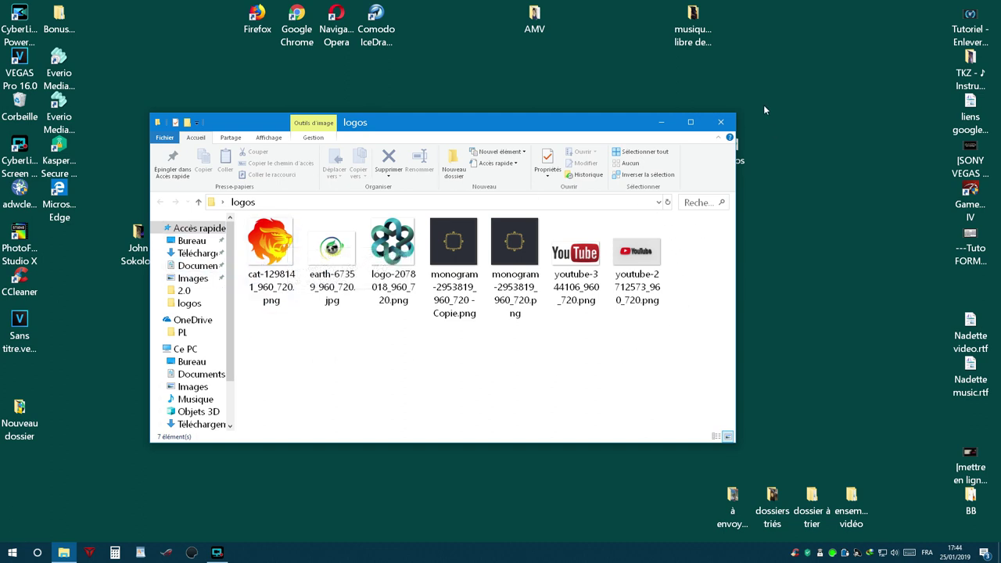
left_click(721, 125)
left_click(721, 123)
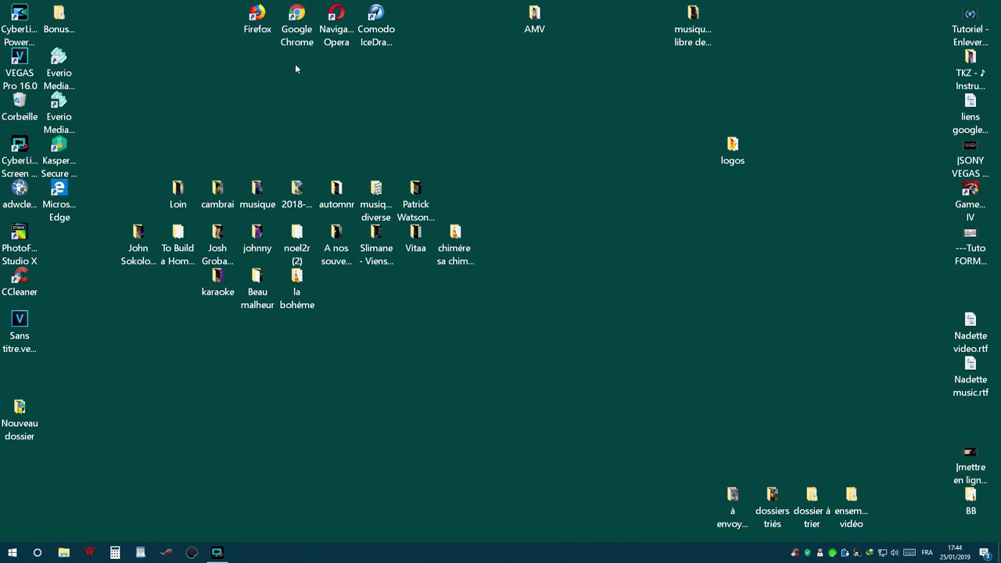
Switch to Google Chrome, open YouTube from Google and go to the signed-in account's own channel page.
double_click(297, 24)
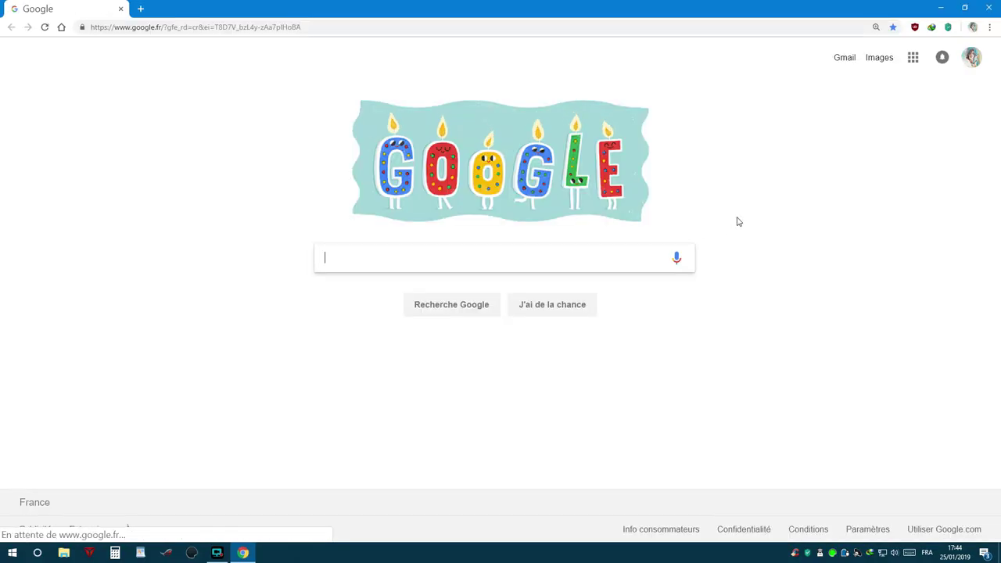
left_click(912, 57)
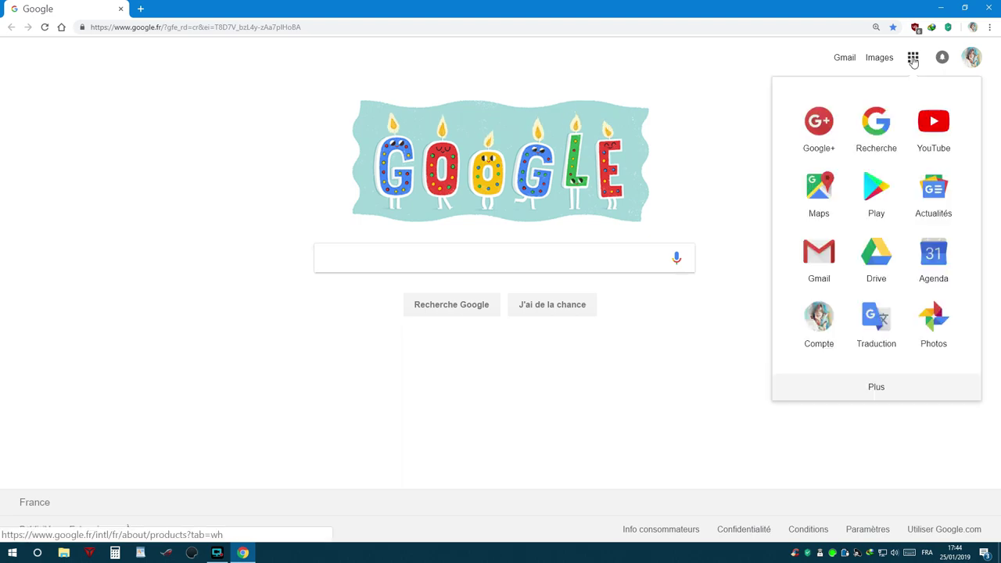
left_click(932, 123)
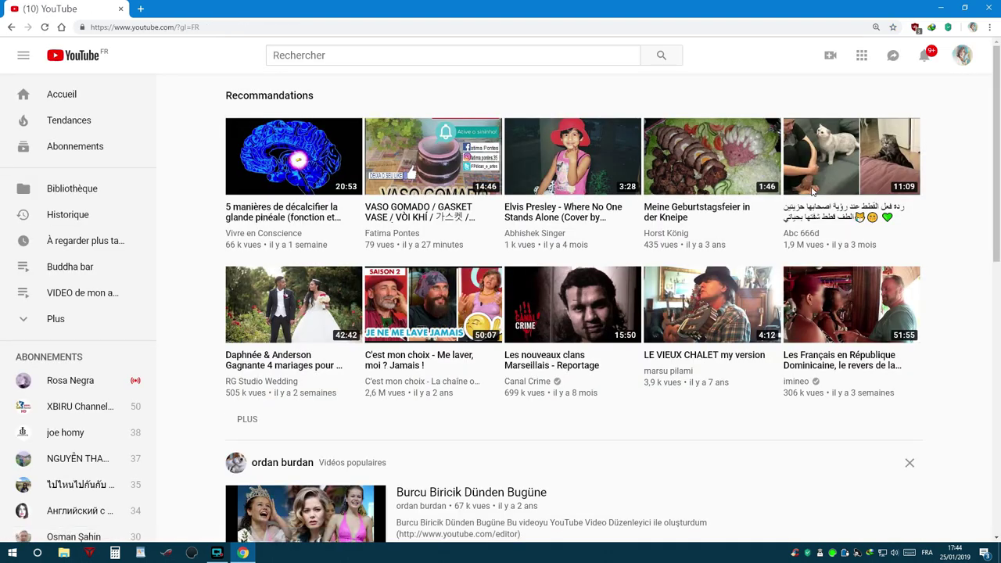
left_click(964, 55)
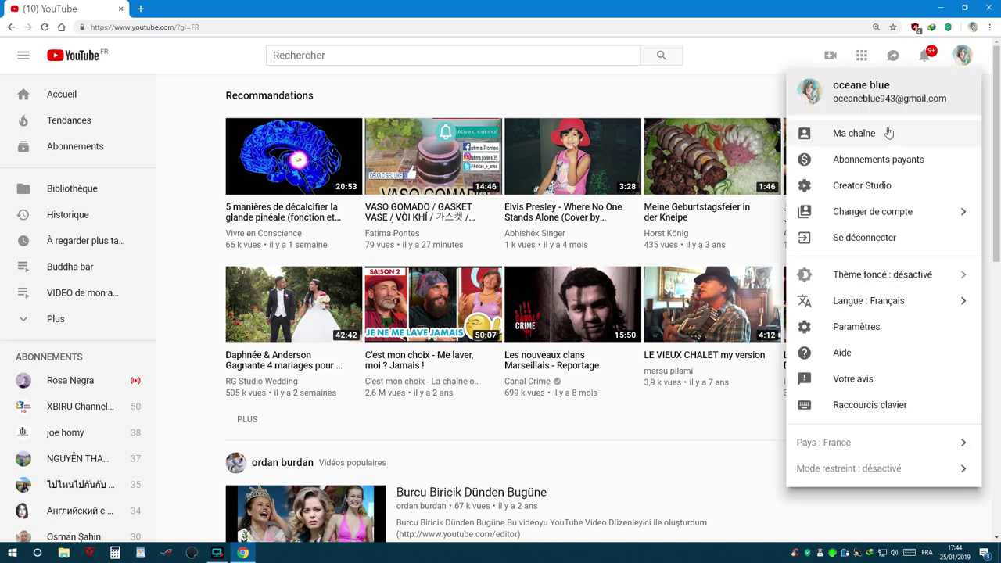
left_click(860, 133)
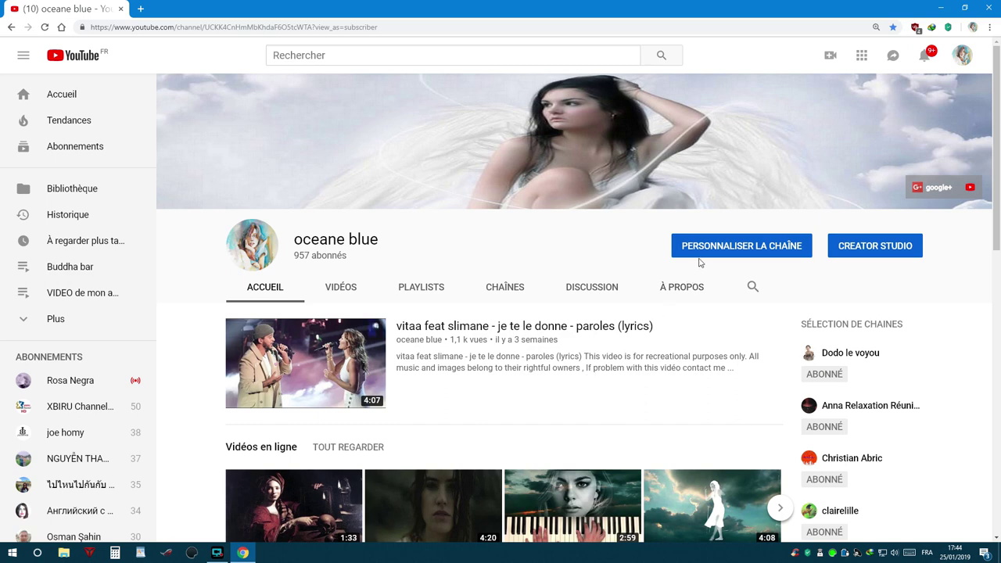
Enter channel customization and go through the channel's advanced settings to the Branding page in Creator Studio.
left_click(716, 254)
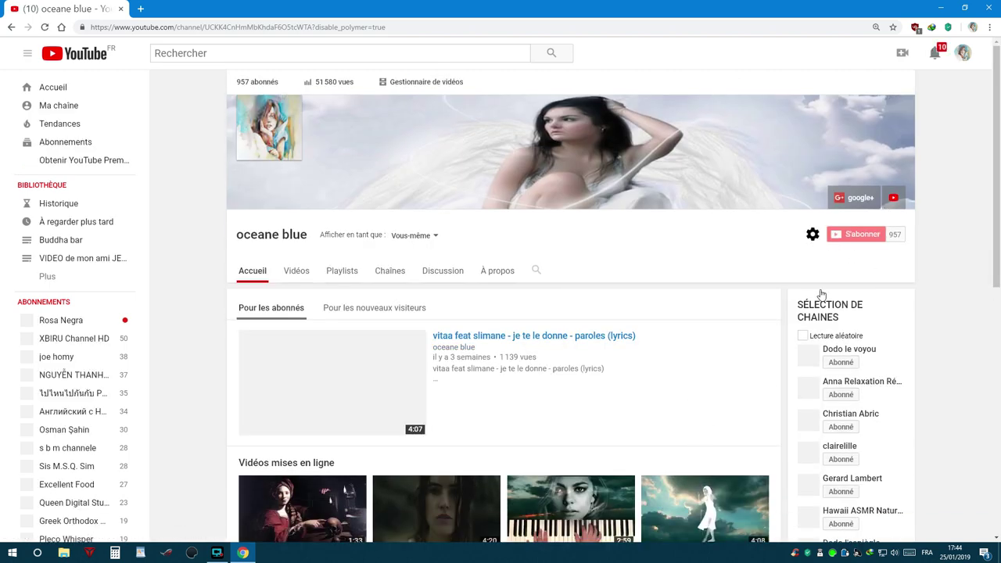
left_click(814, 236)
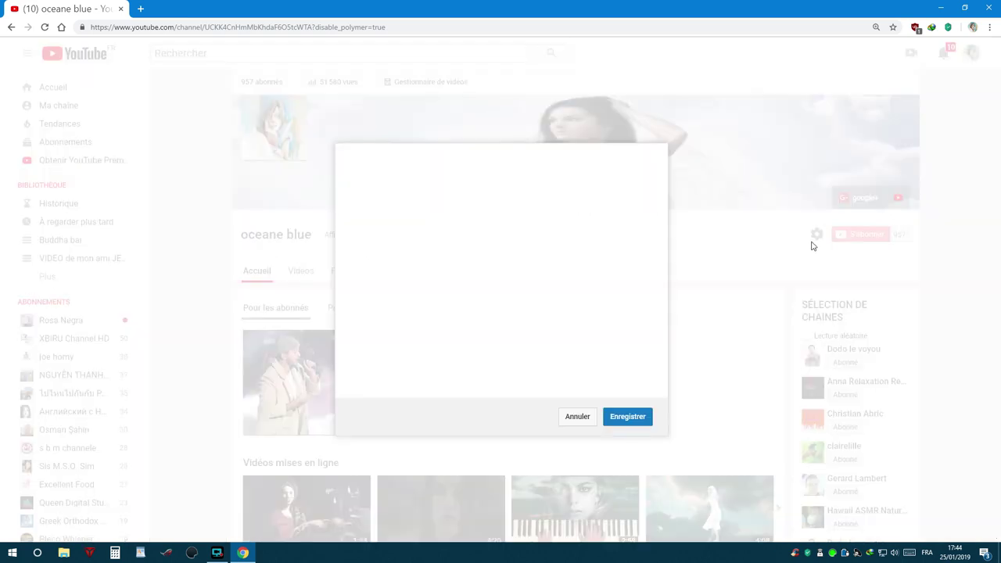
left_click(580, 417)
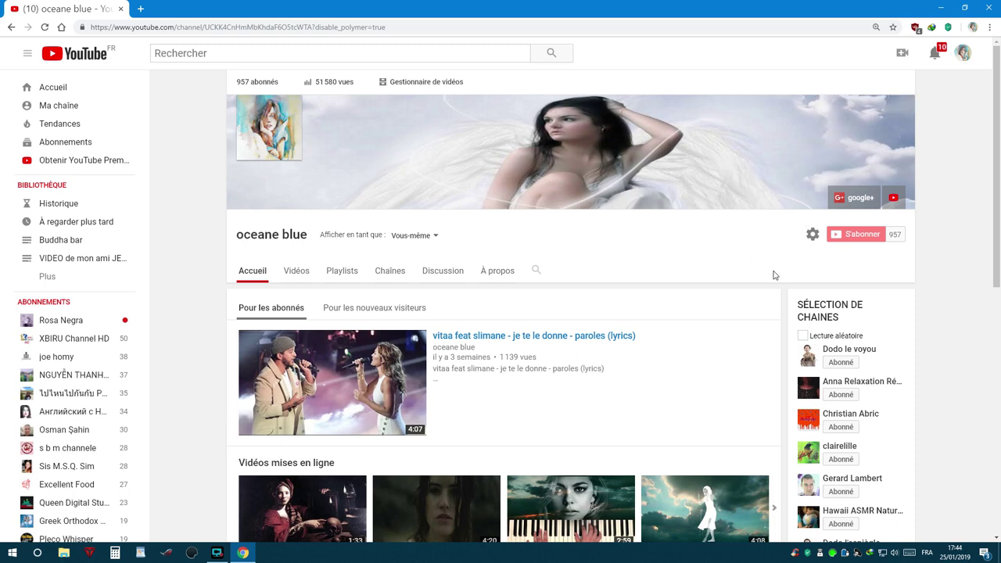
left_click(813, 235)
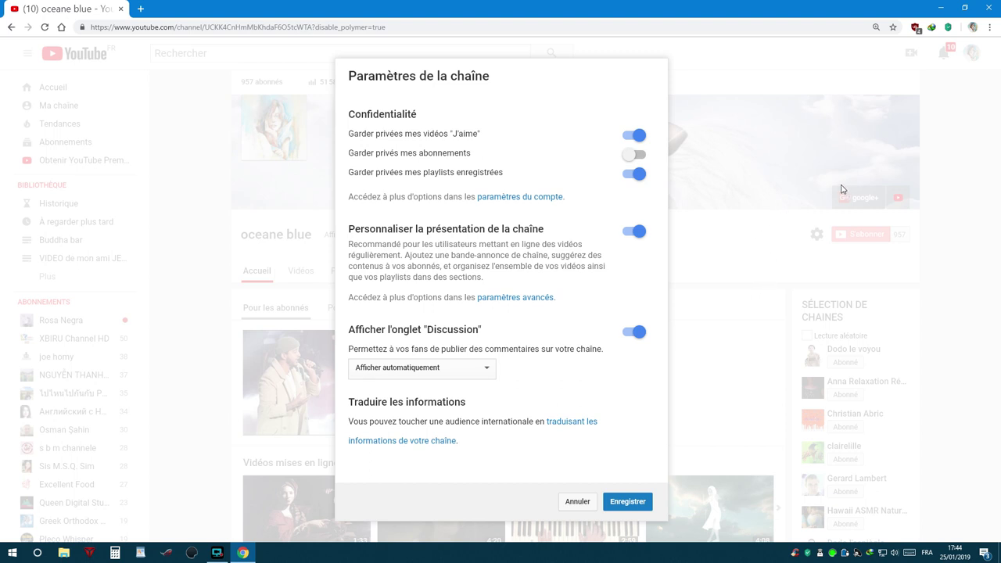
left_click(510, 298)
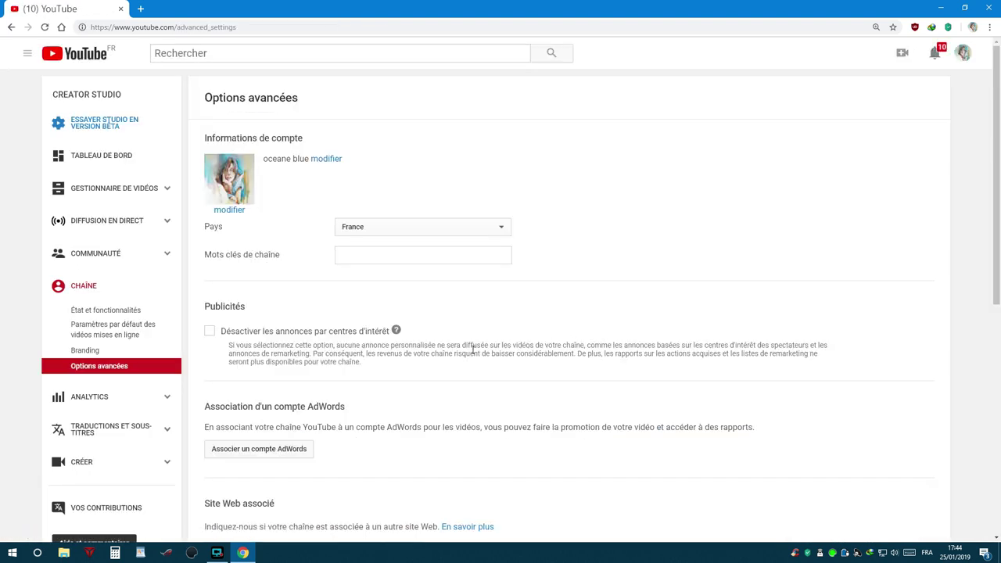
left_click(83, 351)
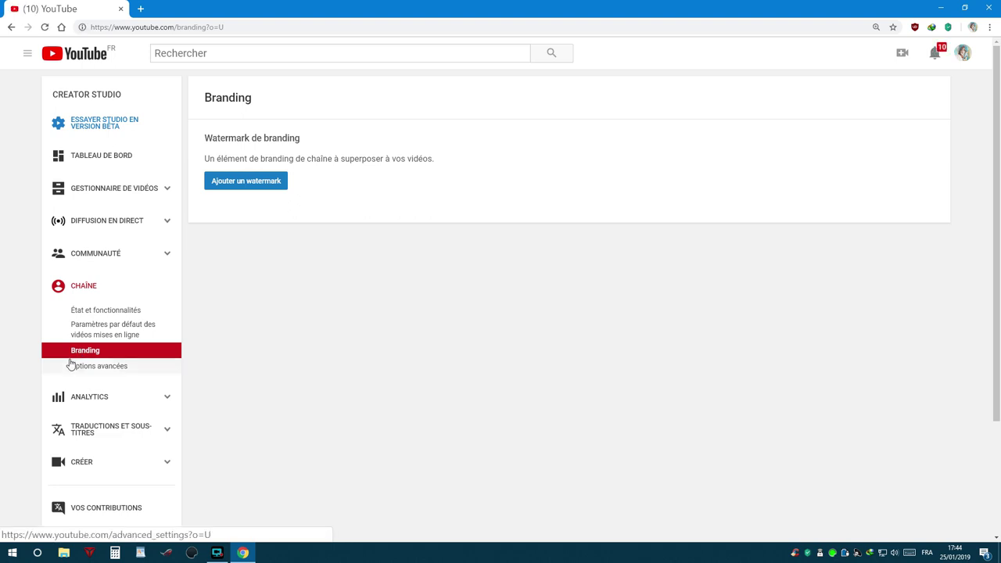
Add a branding watermark to the channel from the lion image cat-1298141_960_720.png and save it.
left_click(251, 182)
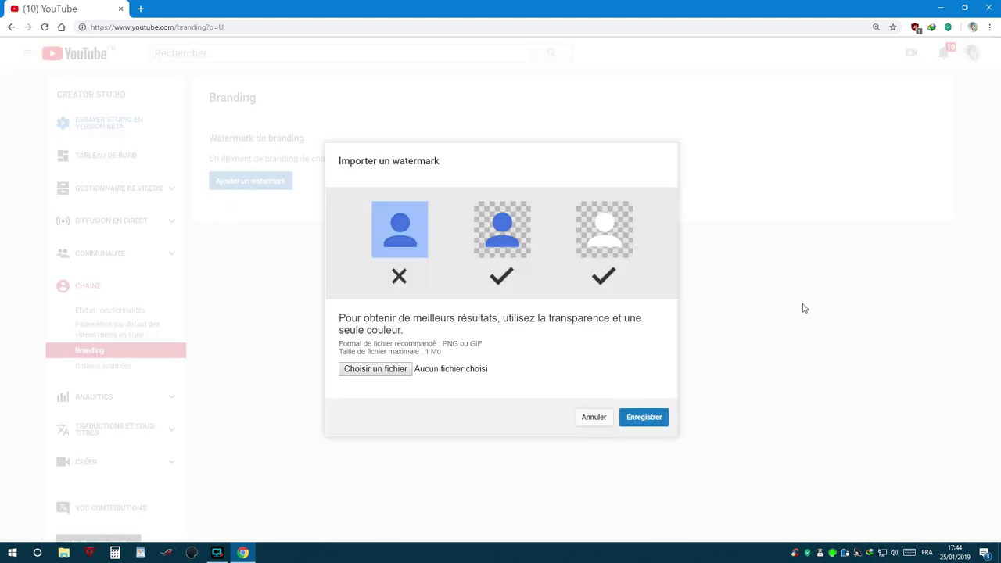
left_click(375, 369)
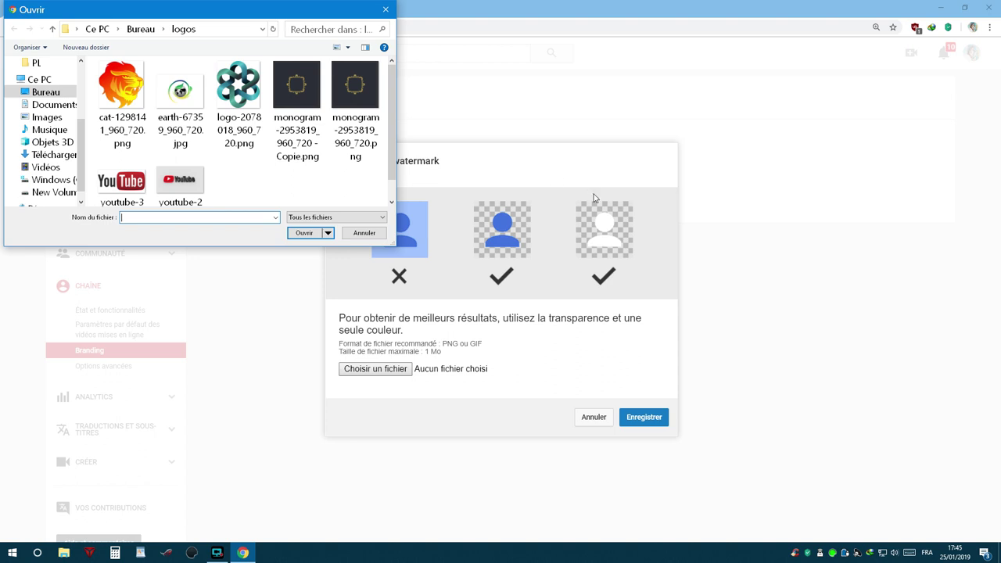
double_click(121, 91)
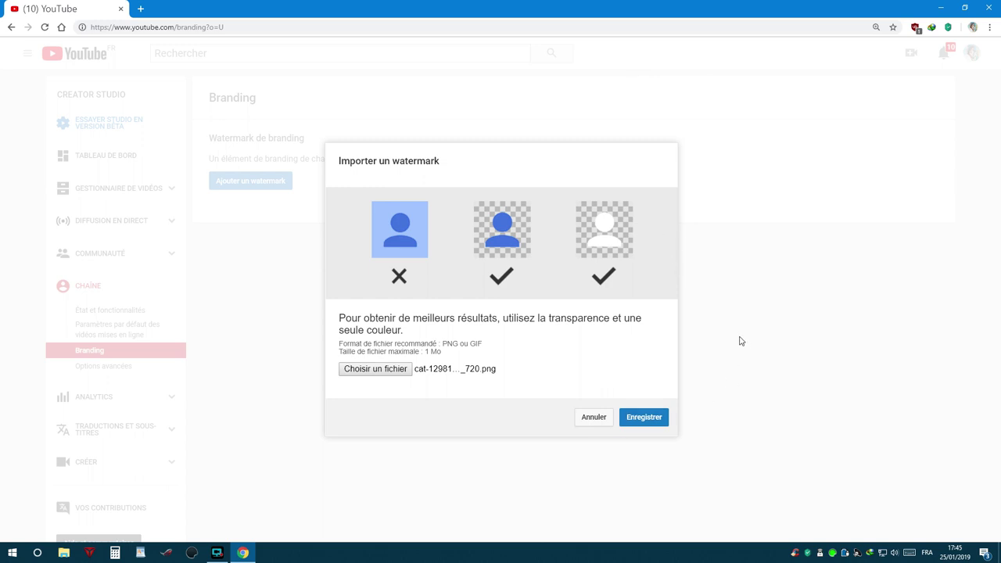
left_click(648, 420)
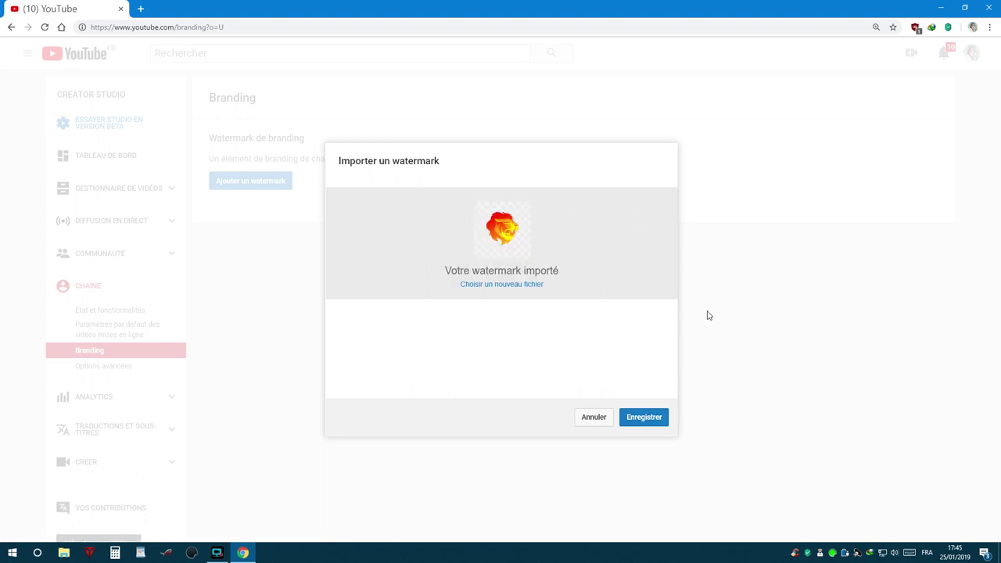
left_click(654, 419)
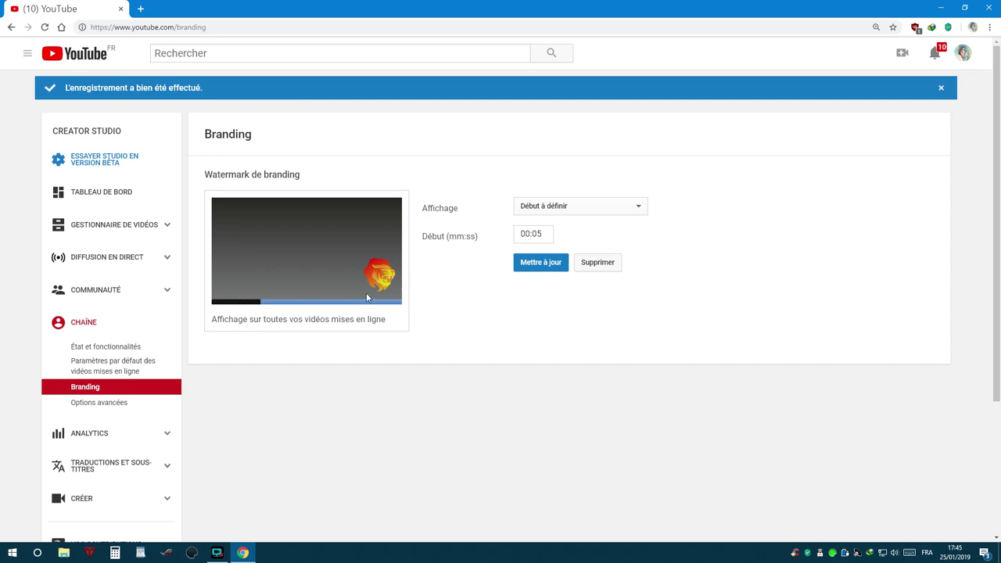
Try the watermark's display timing options, set it to "Intégralité de la vidéo" and update the watermark.
left_click(638, 207)
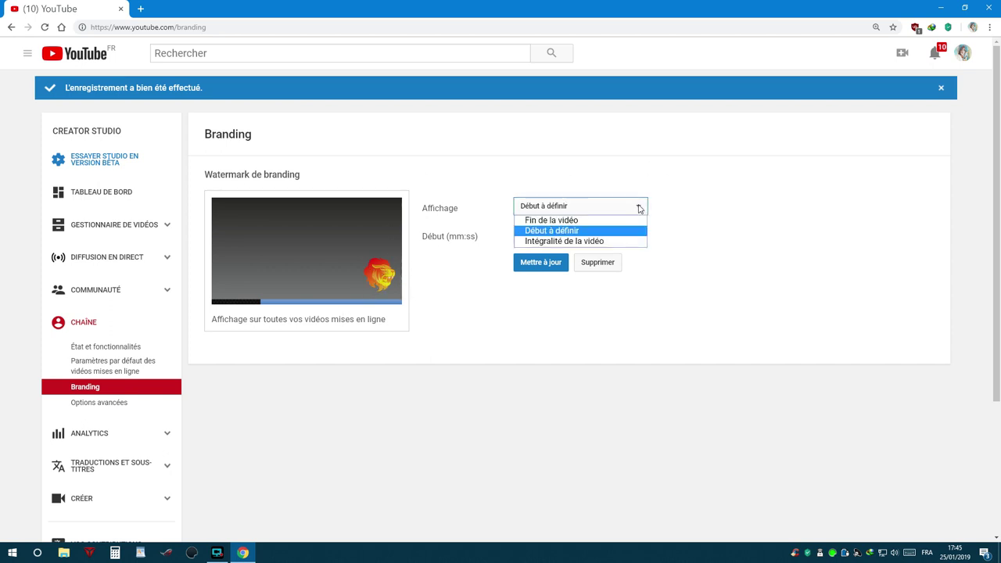
left_click(557, 219)
left_click(639, 206)
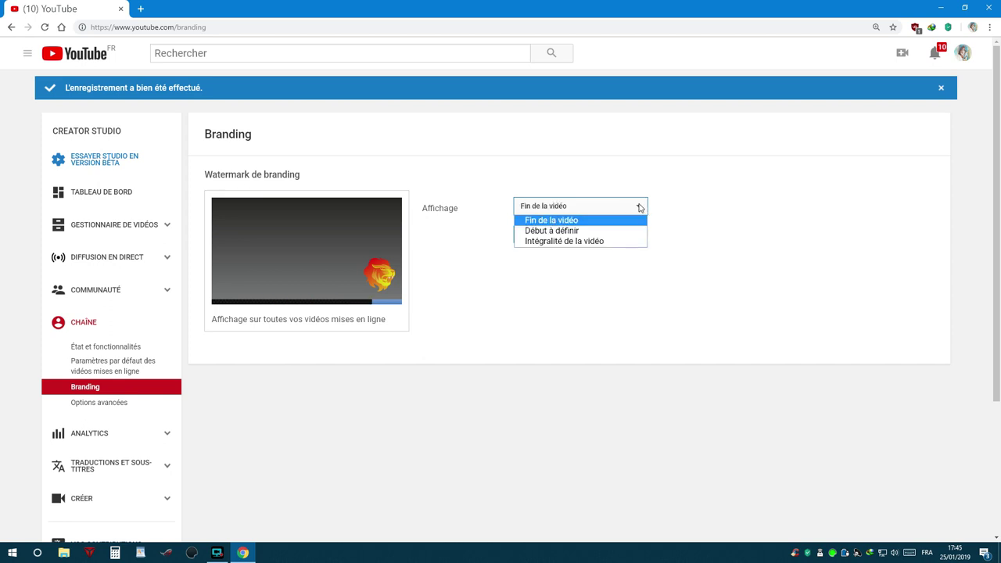
left_click(560, 230)
left_click(640, 207)
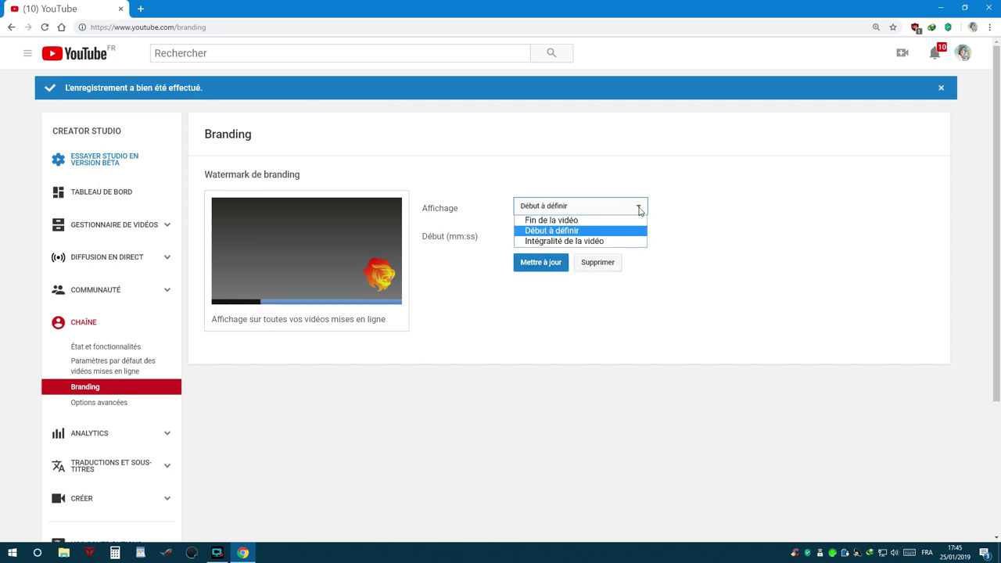
left_click(587, 242)
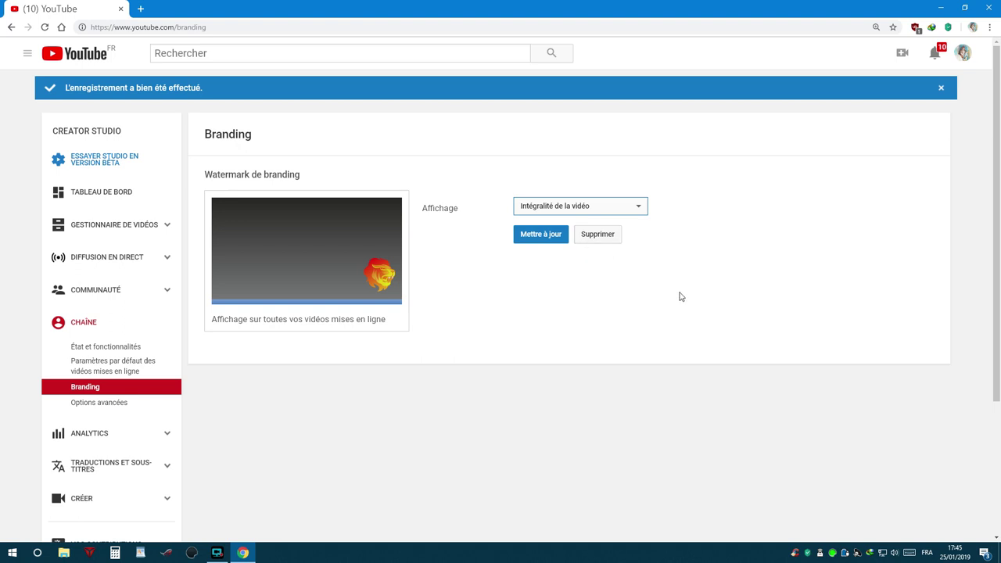
left_click(537, 236)
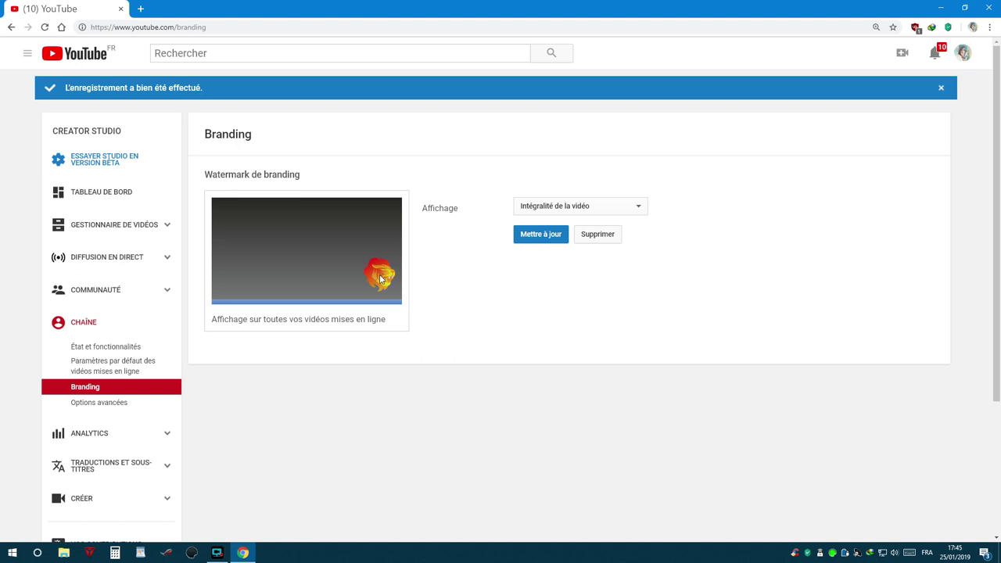
Delete the channel's branding watermark and close the browser.
left_click(598, 234)
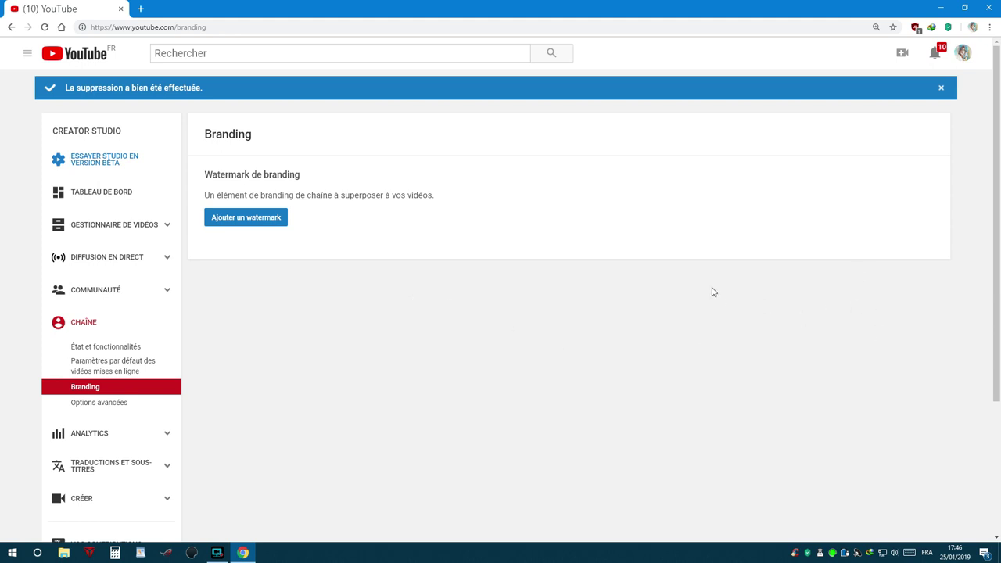
left_click(991, 11)
left_click(987, 10)
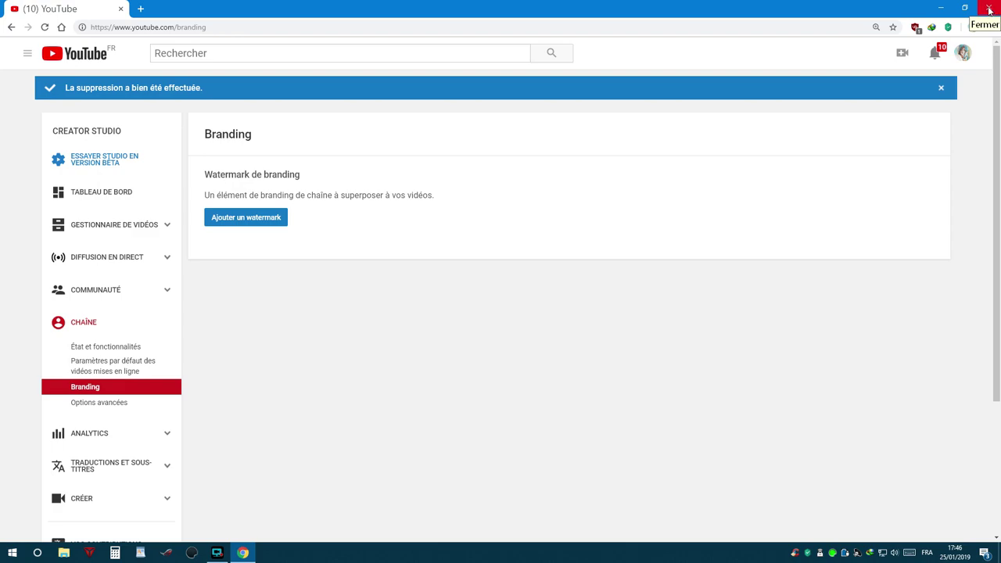
left_click(988, 9)
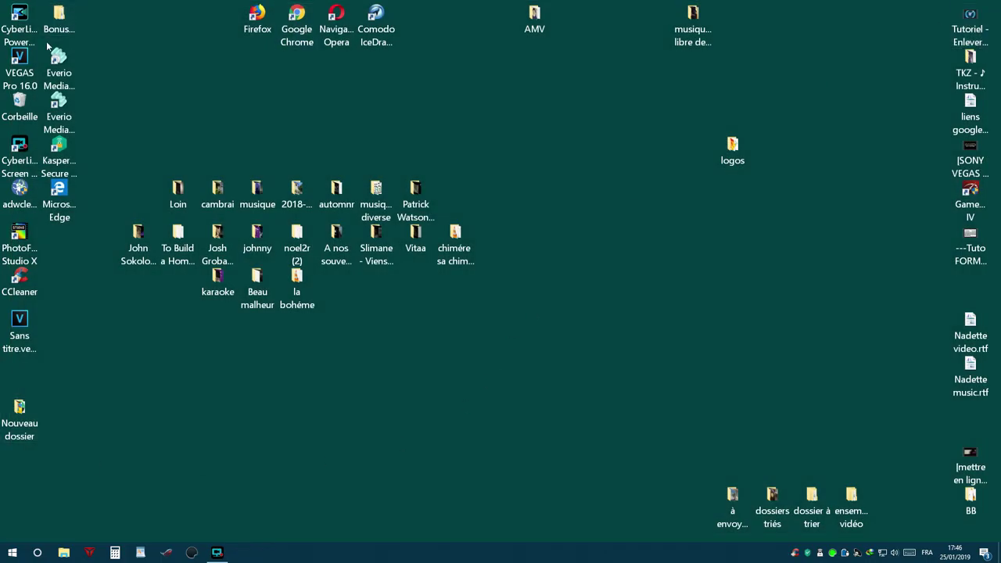
Launch PowerDirector 17 in timeline mode and place the Skateboard.mp4 clip at the start of video track 1.
left_click(17, 14)
double_click(18, 13)
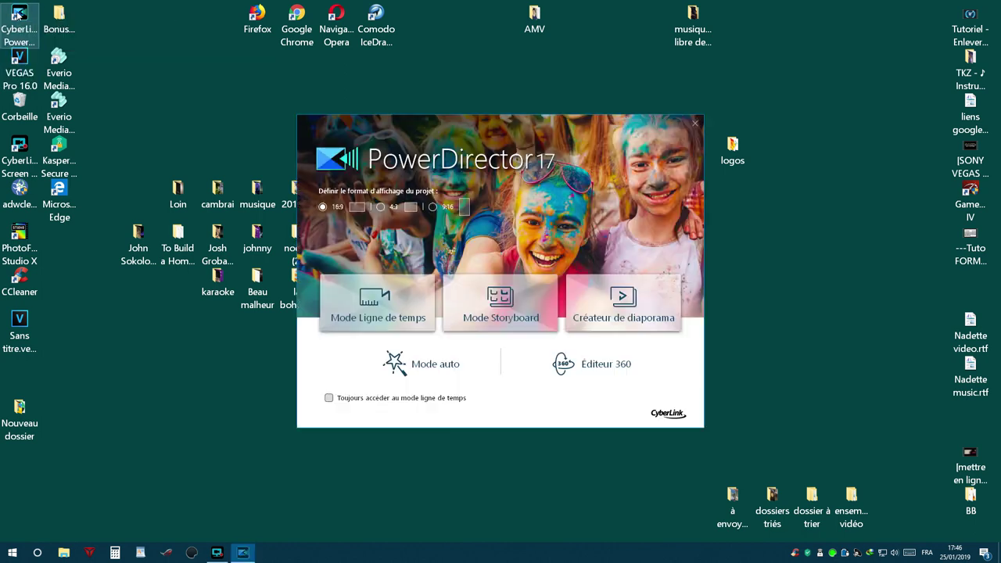
left_click(389, 297)
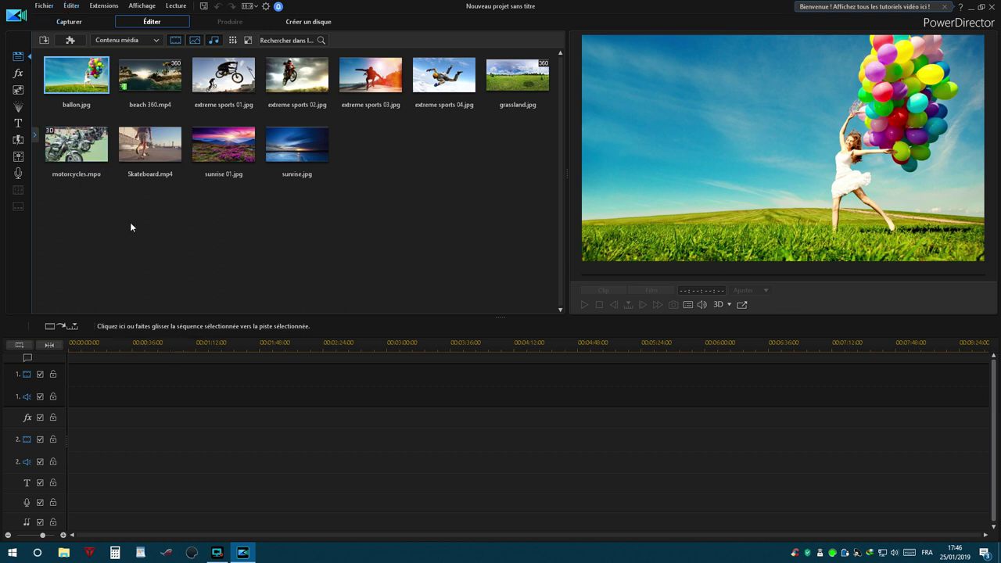
left_click(148, 151)
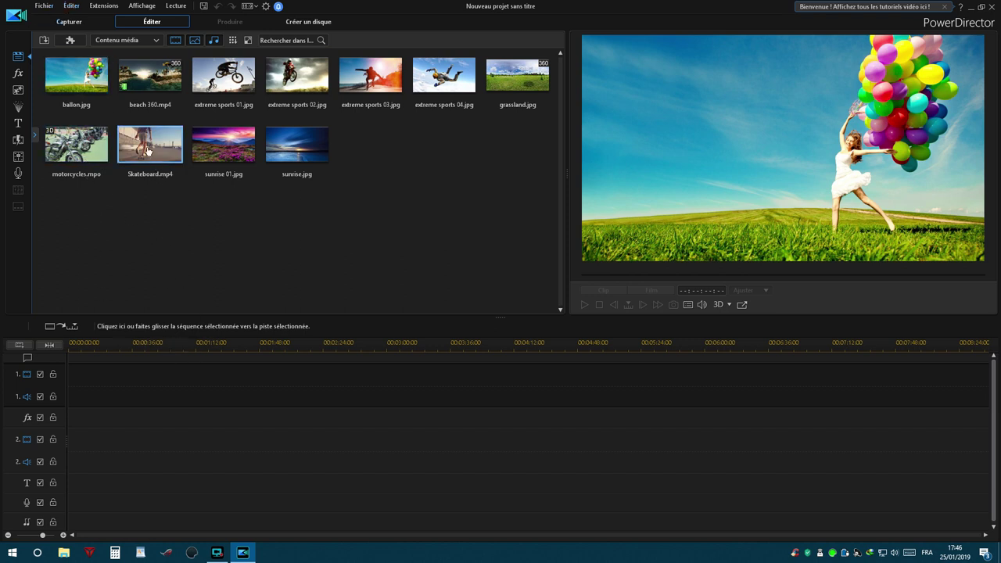
mouse_move(147, 151)
left_mouse_down()
mouse_move(152, 204)
mouse_move(131, 377)
mouse_move(123, 186)
mouse_move(148, 152)
mouse_move(117, 400)
mouse_move(54, 401)
left_mouse_up()
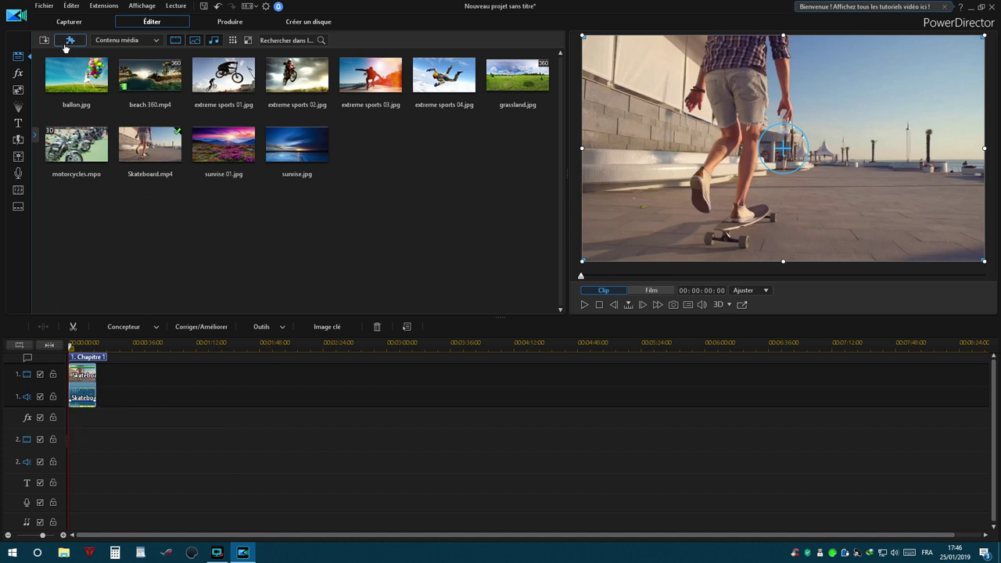
Create a PiP object from cat-1298141_960_720.png, scaled to about 0.137 wide and 0.258 high, near the frame's lower-right corner at about X 0.897, Y 0.758.
left_click(18, 92)
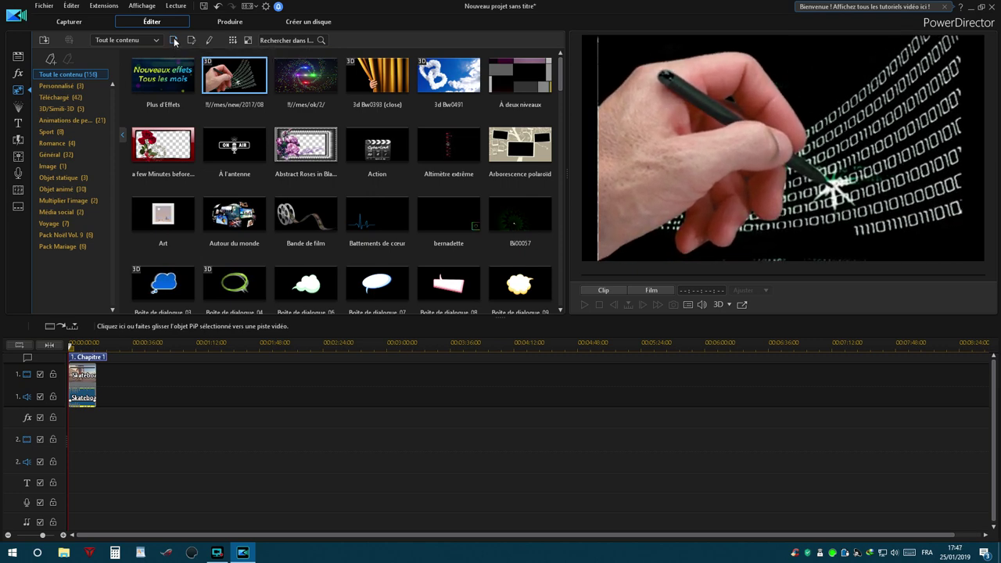
left_click(174, 41)
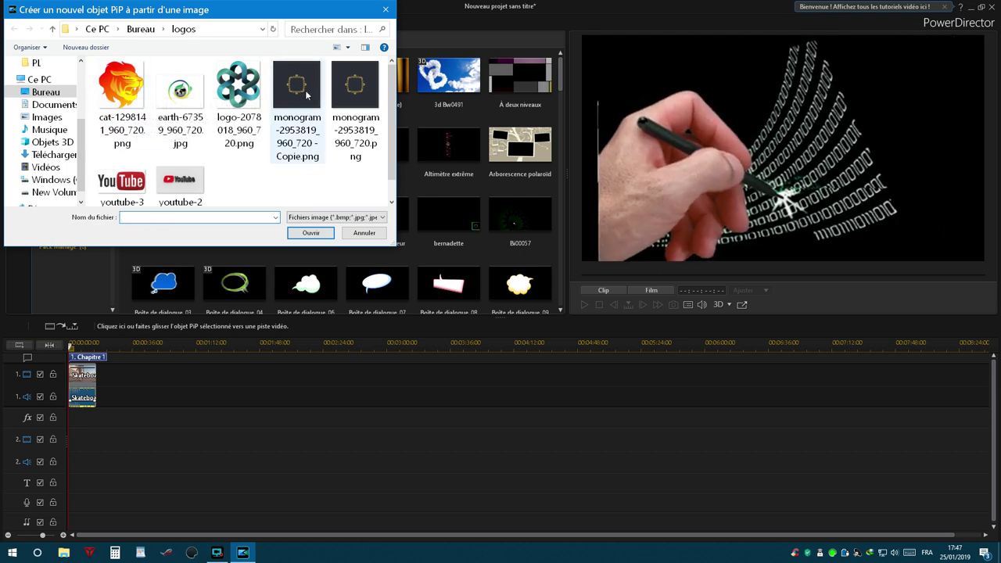
double_click(116, 97)
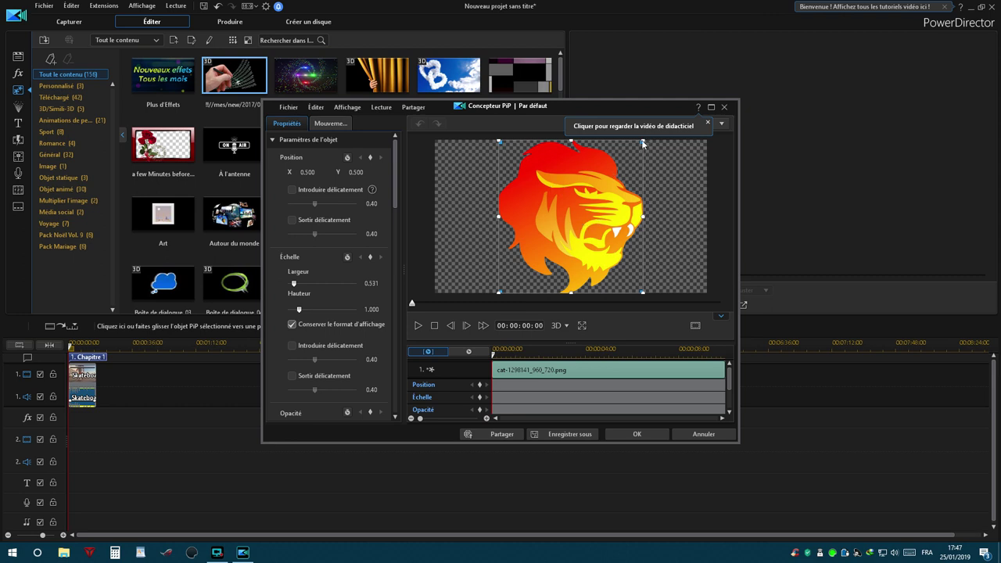
left_click_drag(645, 144, 675, 258)
left_click_drag(289, 284, 290, 284)
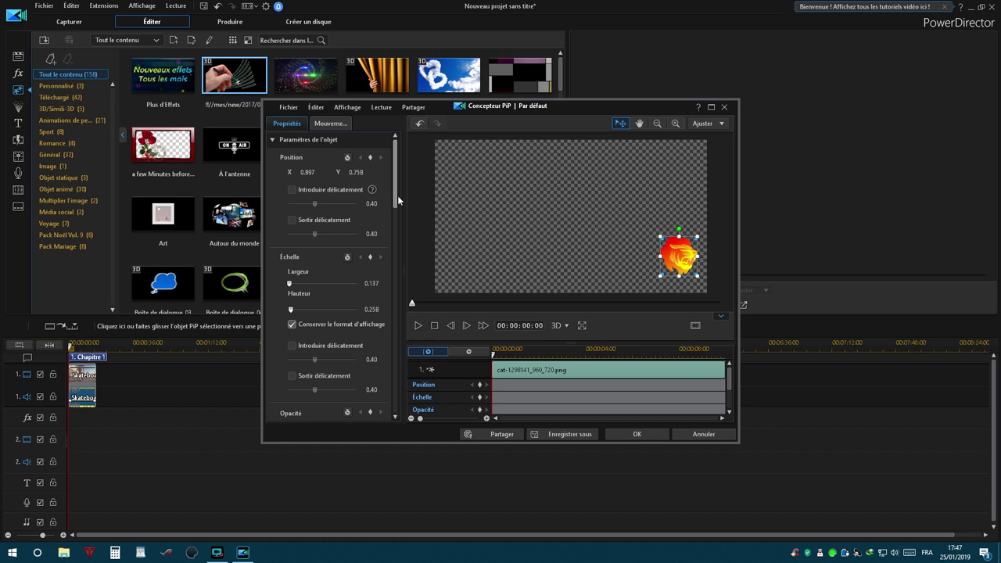
Save the PiP object as a custom template named lion.
left_click_drag(396, 193, 379, 420)
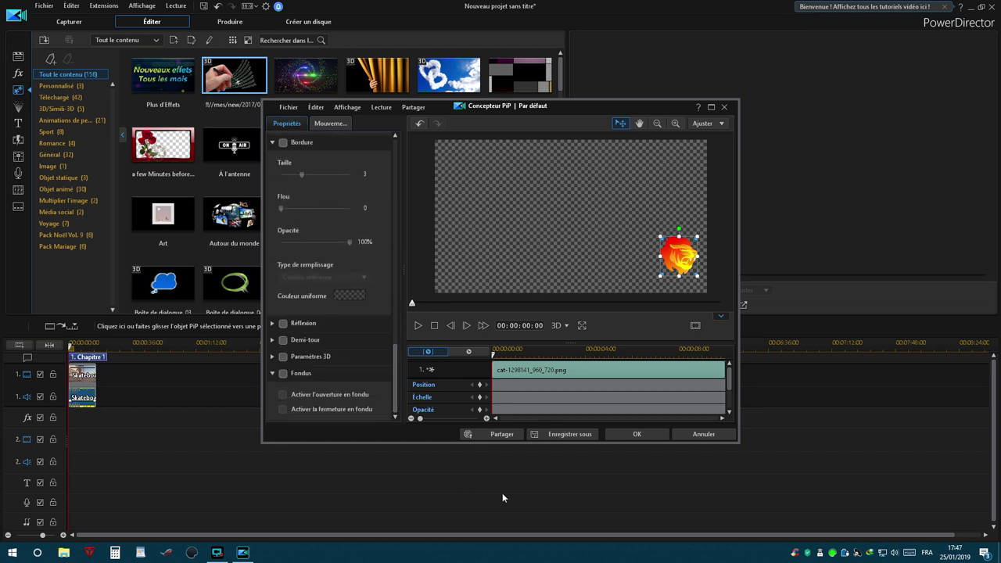
left_click(637, 435)
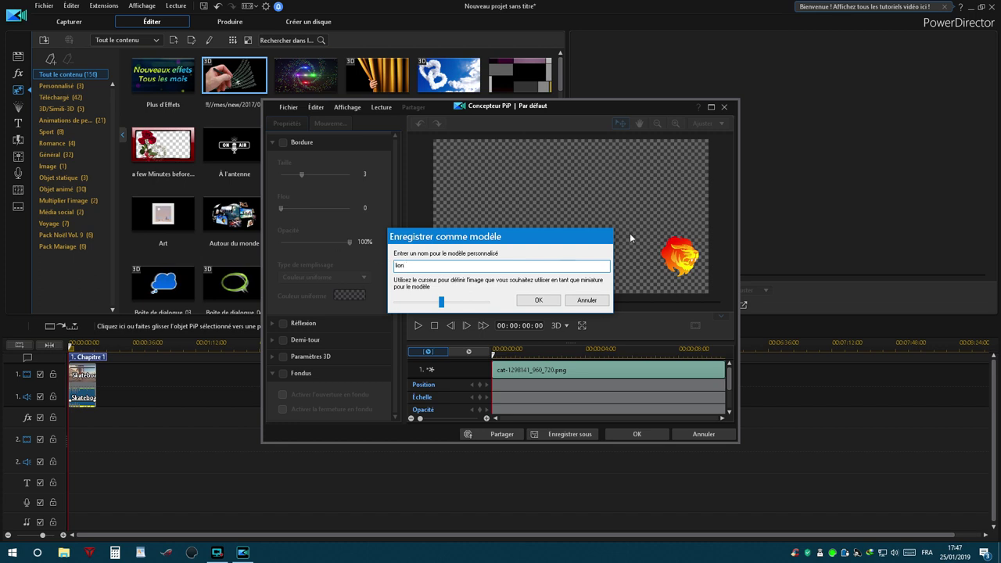
left_click(538, 299)
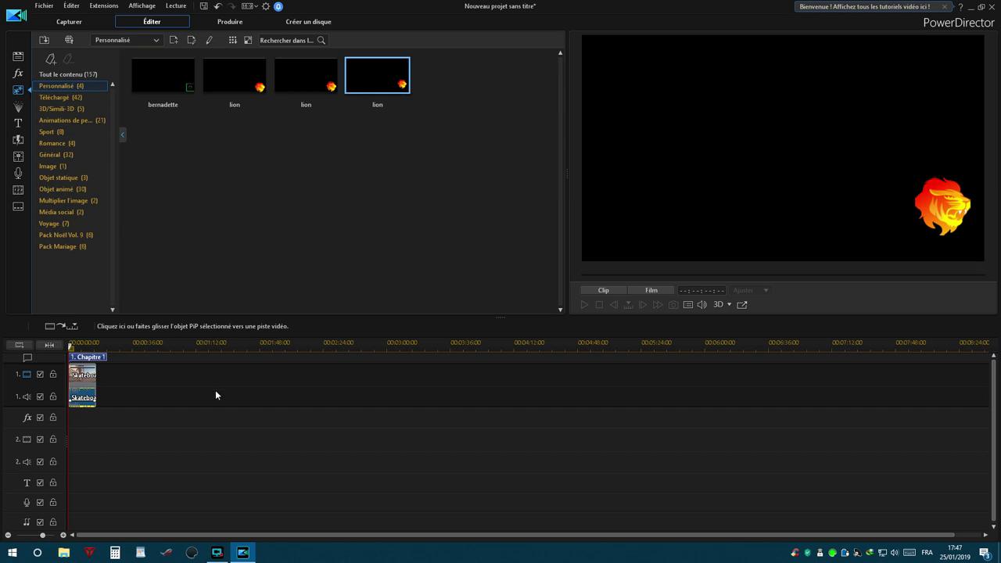
Place the newly saved lion object, slightly shrunk, at the start of video track 2 and extend it to the end of the Skateboard clip.
left_click_drag(373, 82, 63, 469)
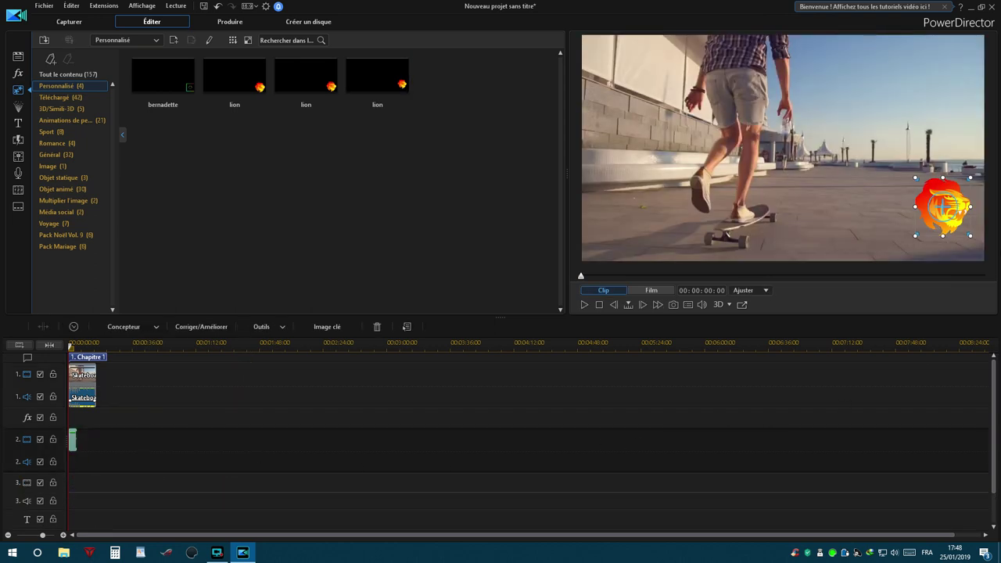
left_click_drag(971, 179, 966, 183)
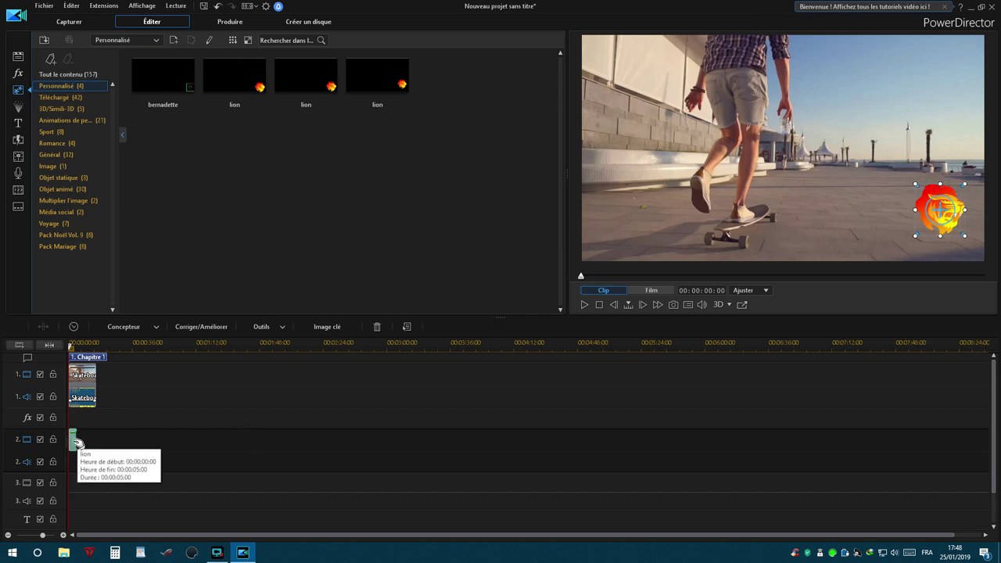
left_click_drag(76, 447, 97, 448)
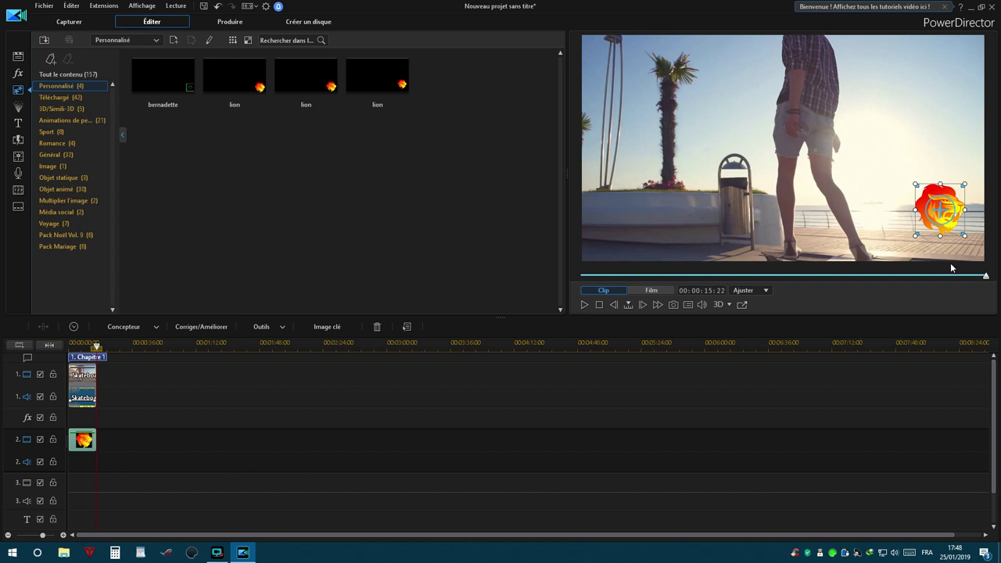
Play the whole film in the preview to check the lion logo over the skateboard footage.
left_click(71, 341)
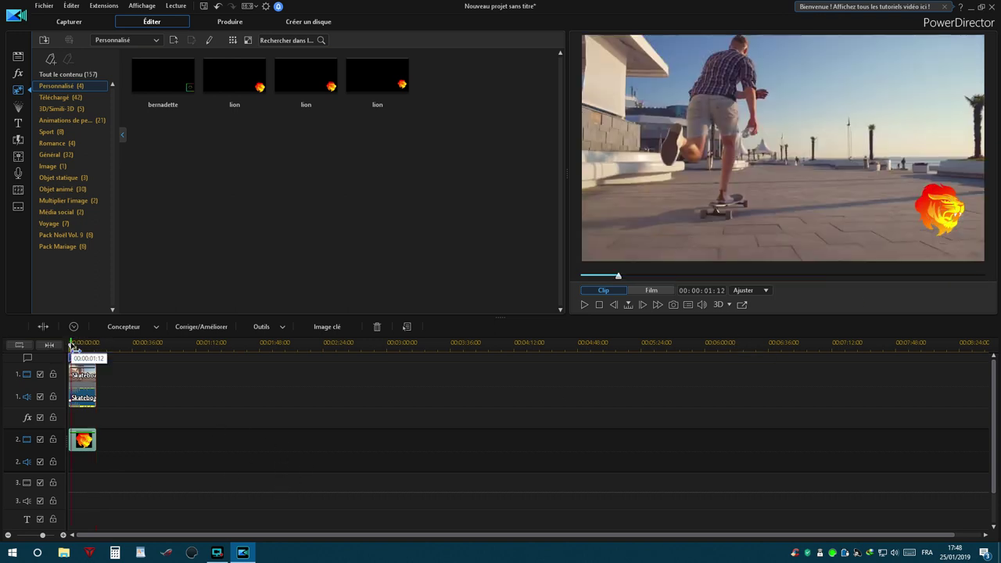
left_click(650, 291)
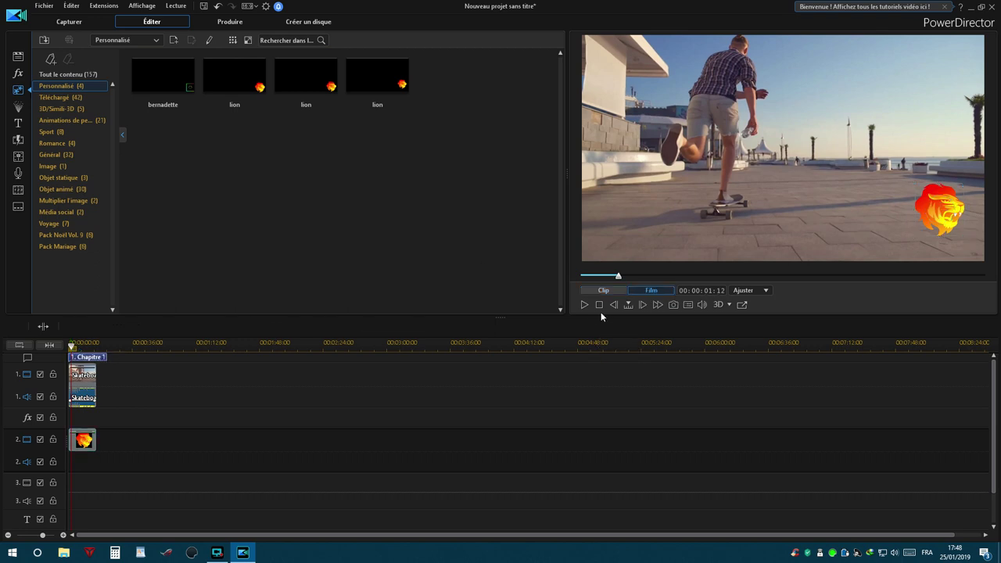
left_click(583, 305)
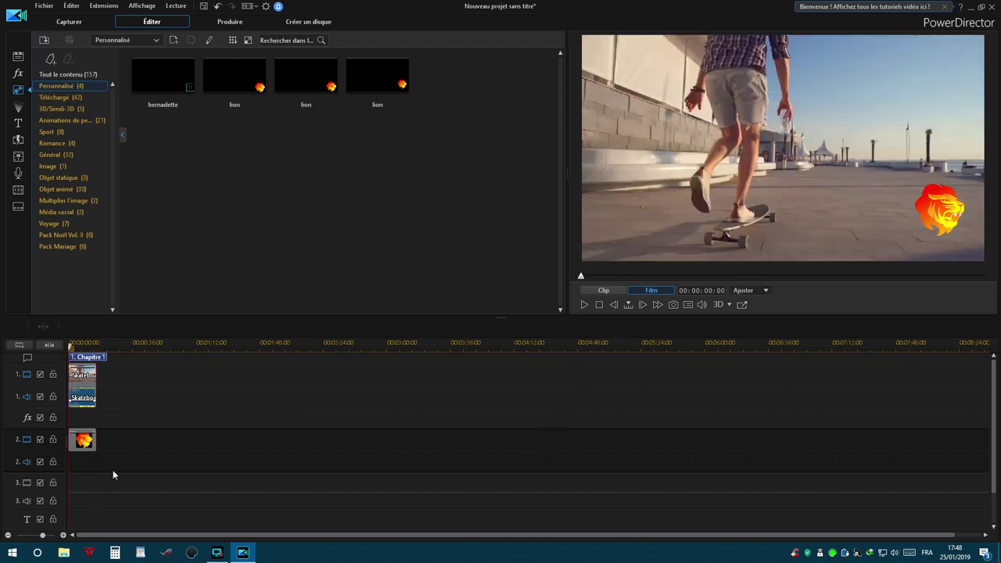
Reposition the lion logo closer to the video frame's lower-right corner and shrink it slightly.
left_click(83, 440)
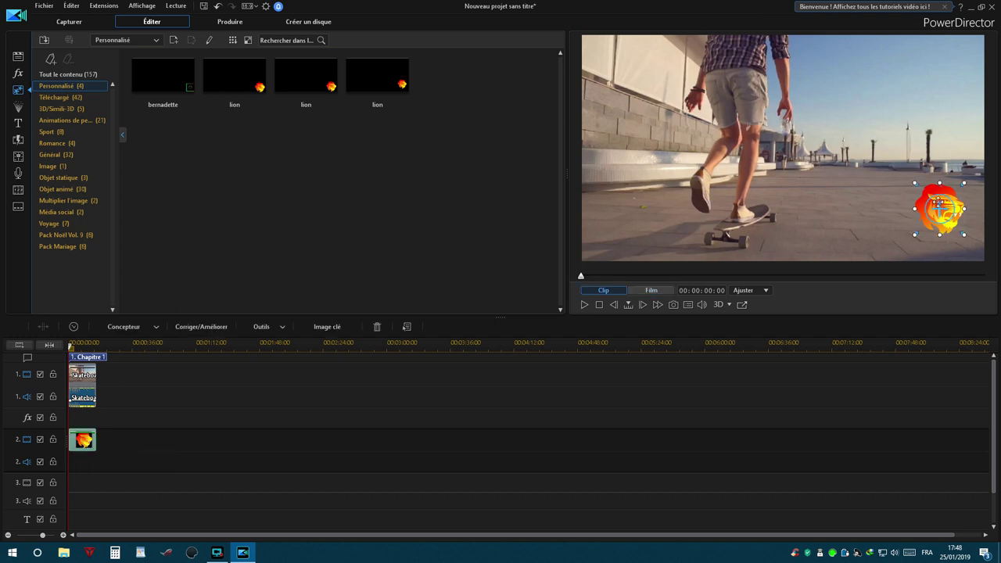
left_click_drag(927, 209, 813, 143)
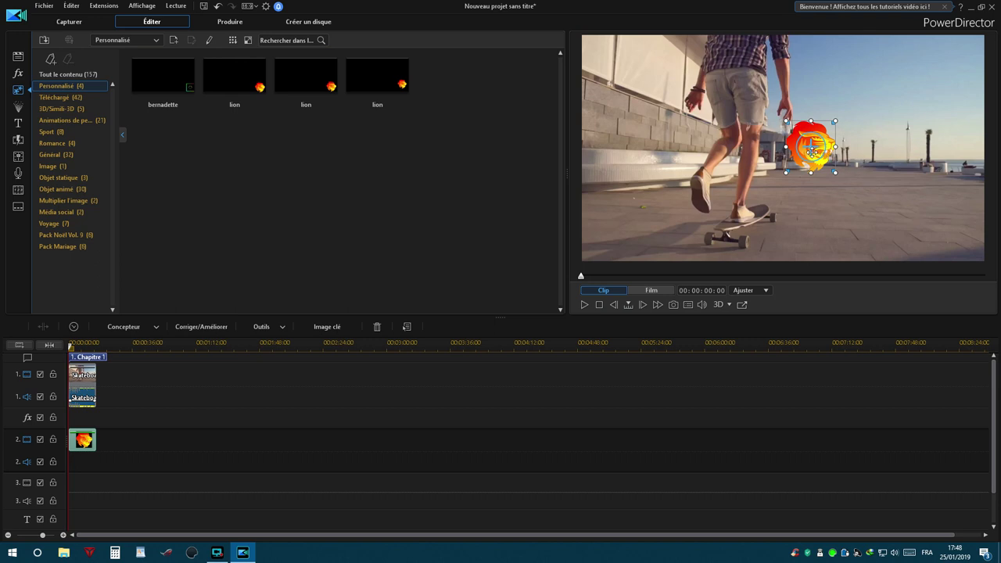
left_click_drag(813, 150, 949, 232)
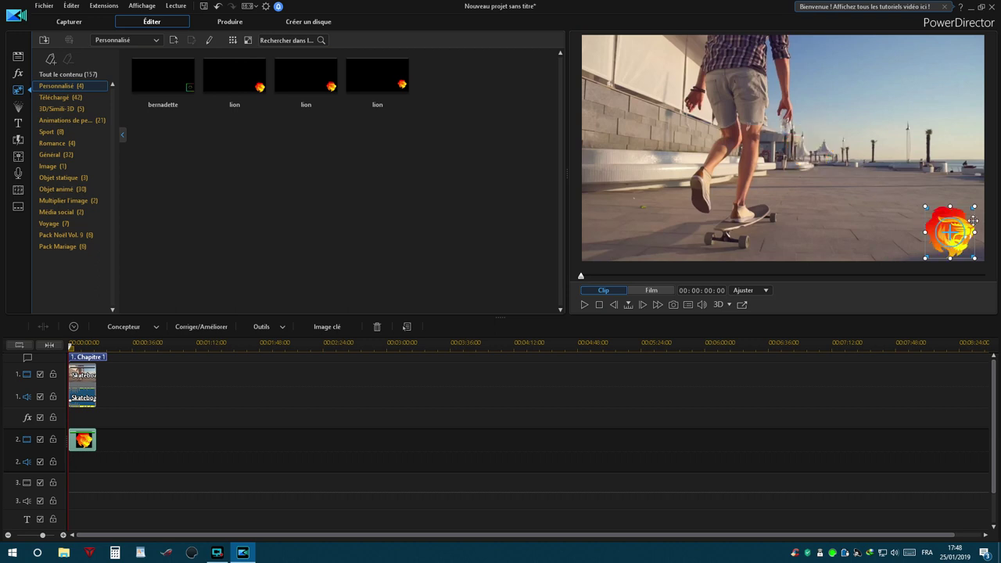
left_click_drag(973, 206, 953, 232)
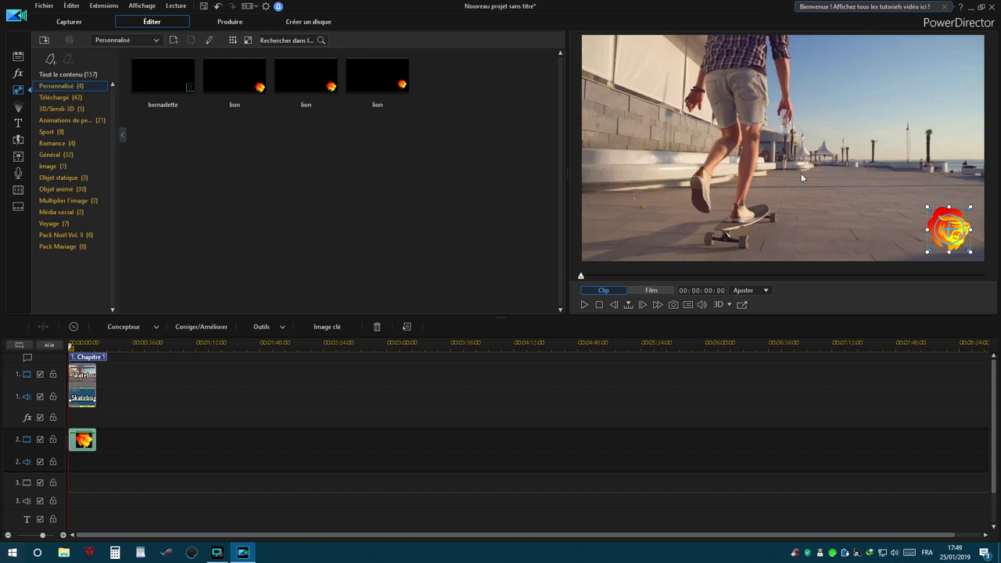
Preview the film briefly with the repositioned logo and pause playback.
left_click(651, 290)
left_click(583, 305)
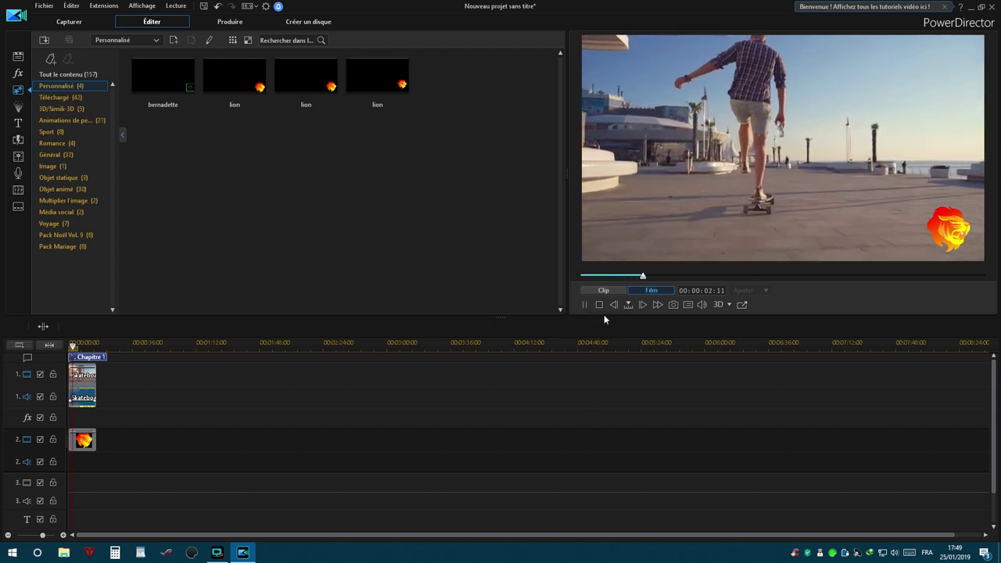
left_click(584, 305)
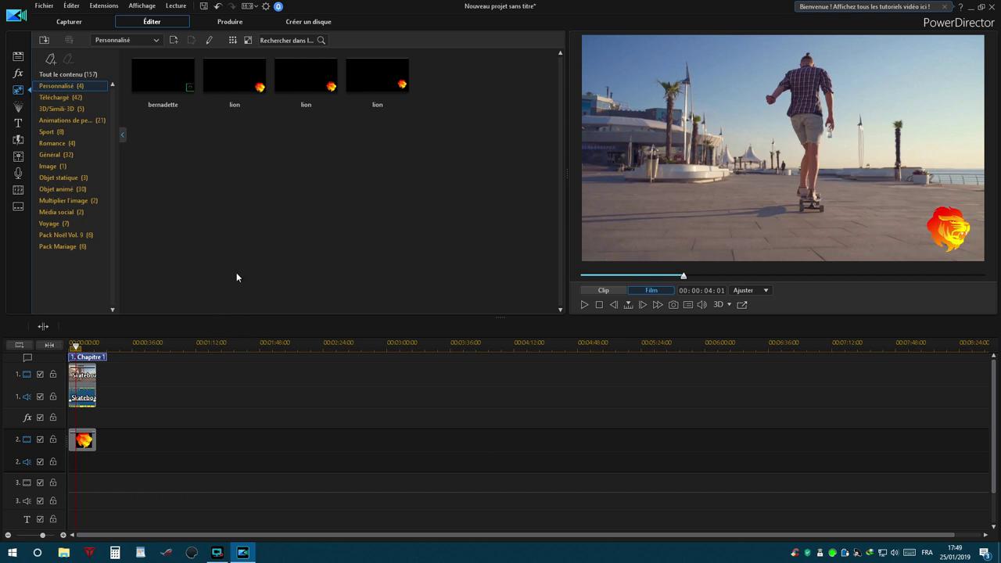
Create a new PiP object from monogram-2953819_960_720 - Copie.png and enable its chroma key.
left_click(173, 41)
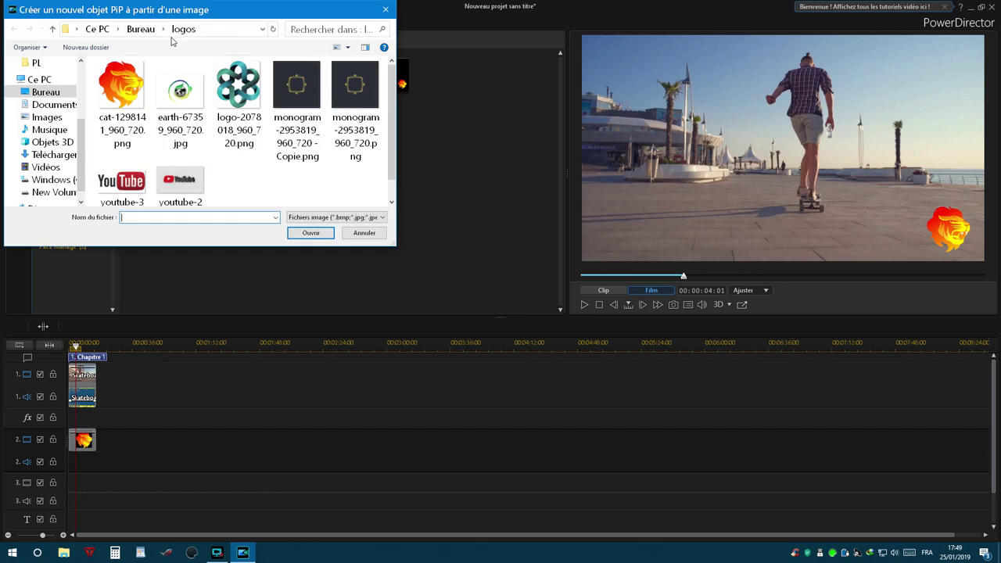
double_click(295, 92)
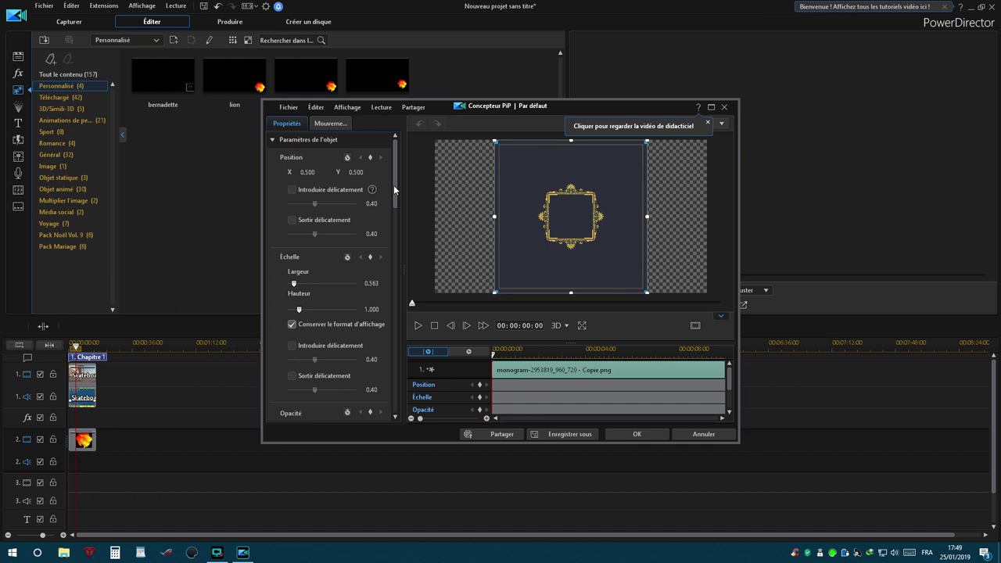
left_click_drag(394, 197, 382, 273)
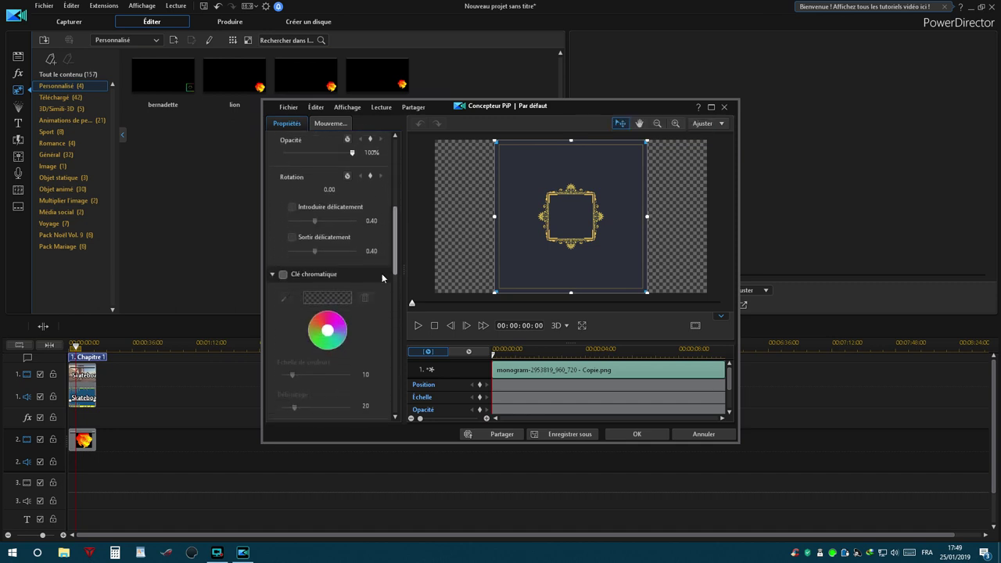
left_click(283, 274)
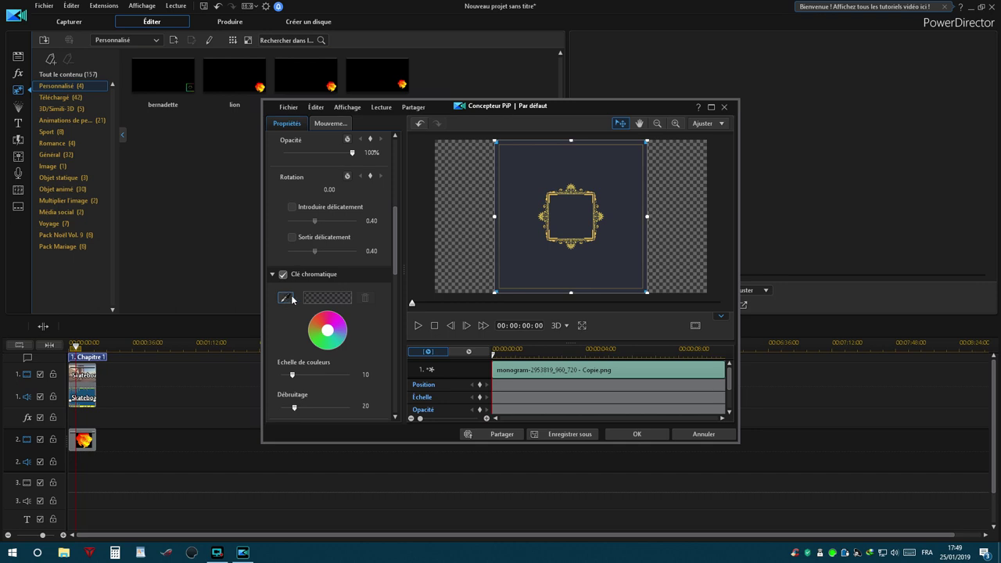
Sample the monogram image's dark blue background as the chroma key colour to remove it.
left_click(284, 297)
left_click(493, 252)
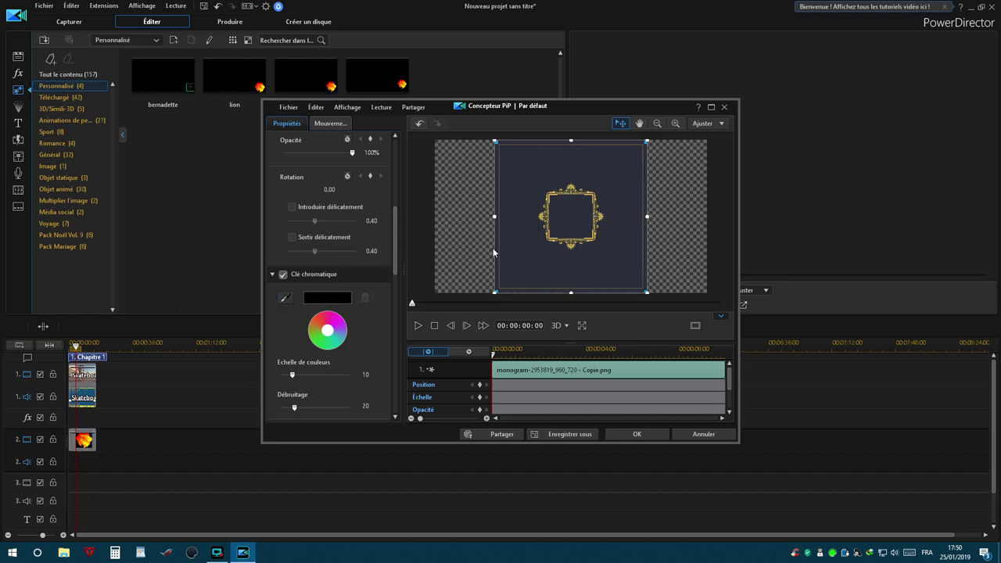
left_click(285, 297)
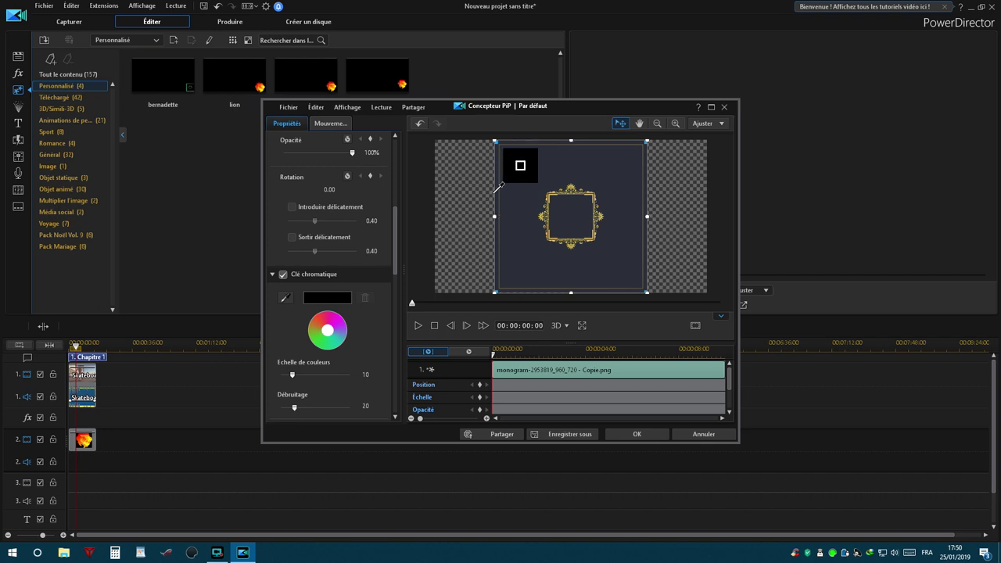
left_click(493, 198)
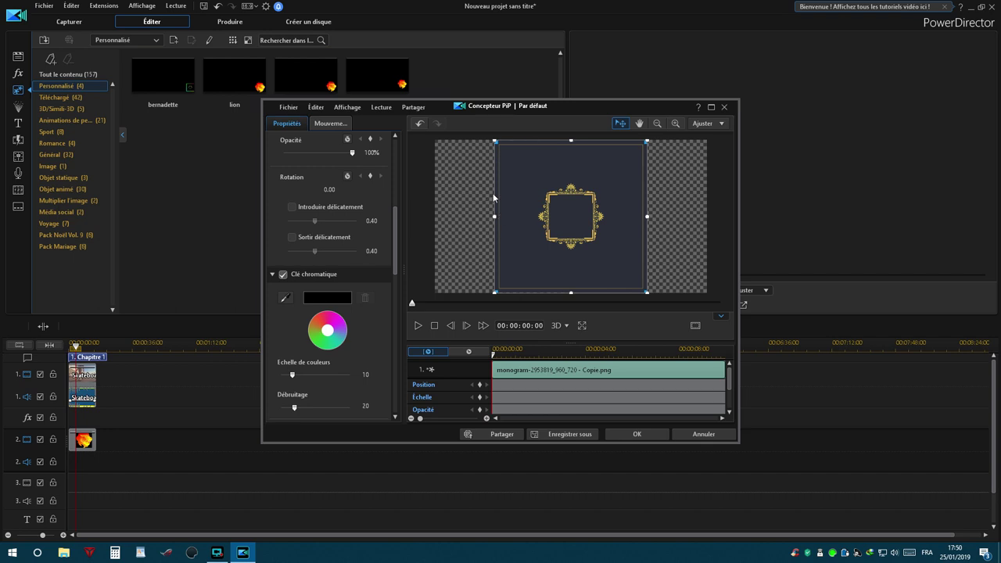
left_click(283, 274)
left_click(283, 274)
left_click(285, 298)
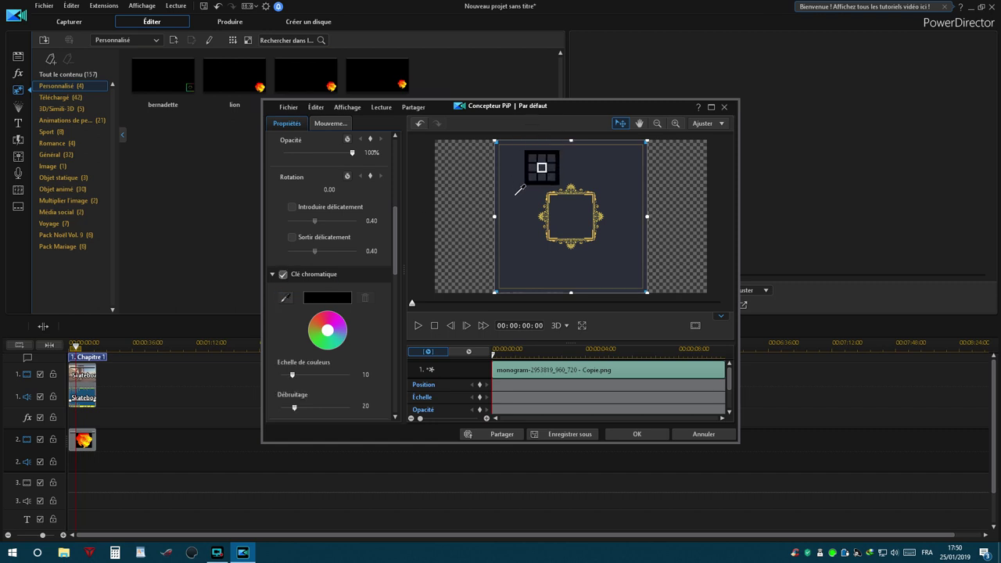
left_click(517, 193)
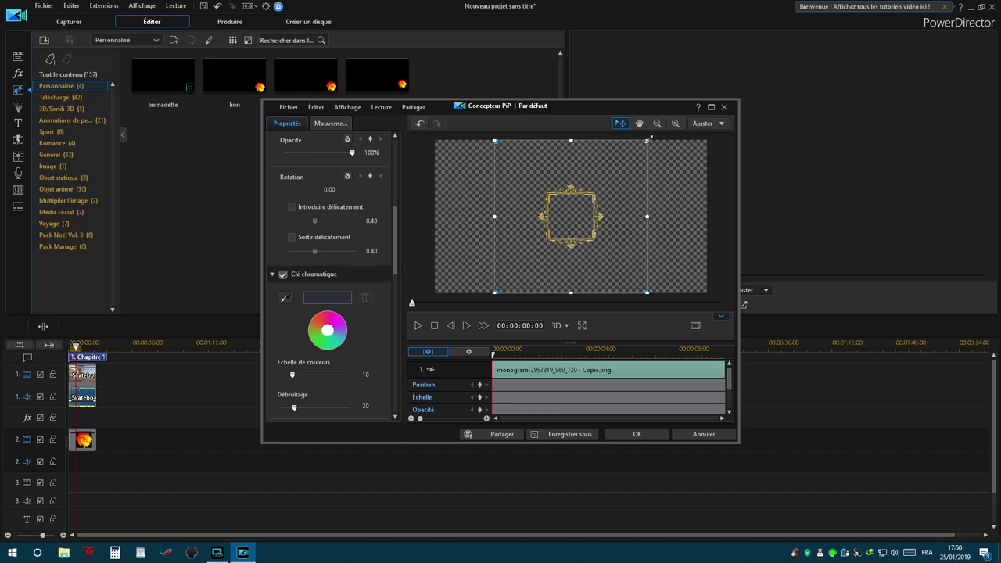
Shrink the monogram into the frame's lower-right corner and set the chroma key's colour range to 60 and denoise to 100.
left_click_drag(648, 140, 696, 241)
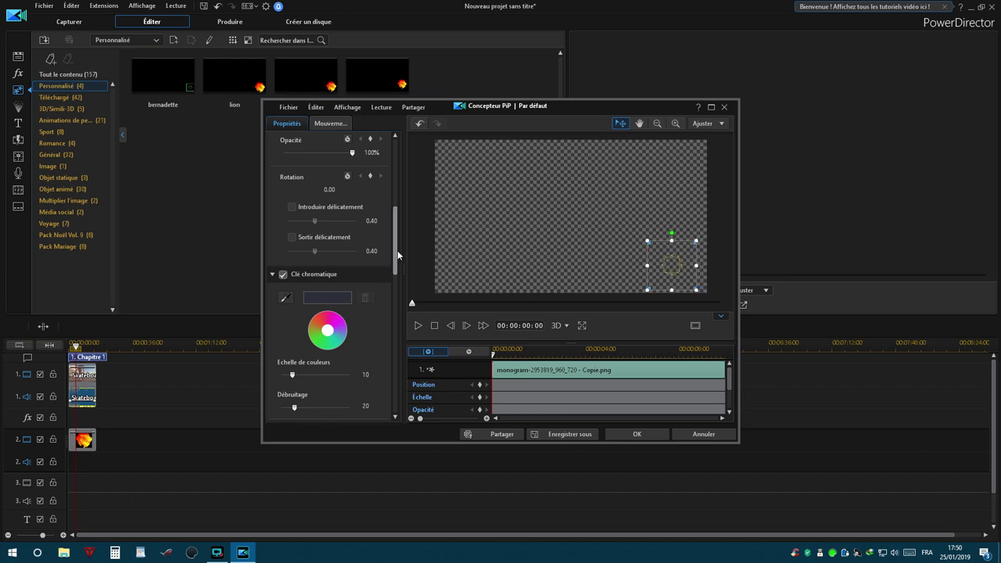
scroll(397, 259, "down", 2)
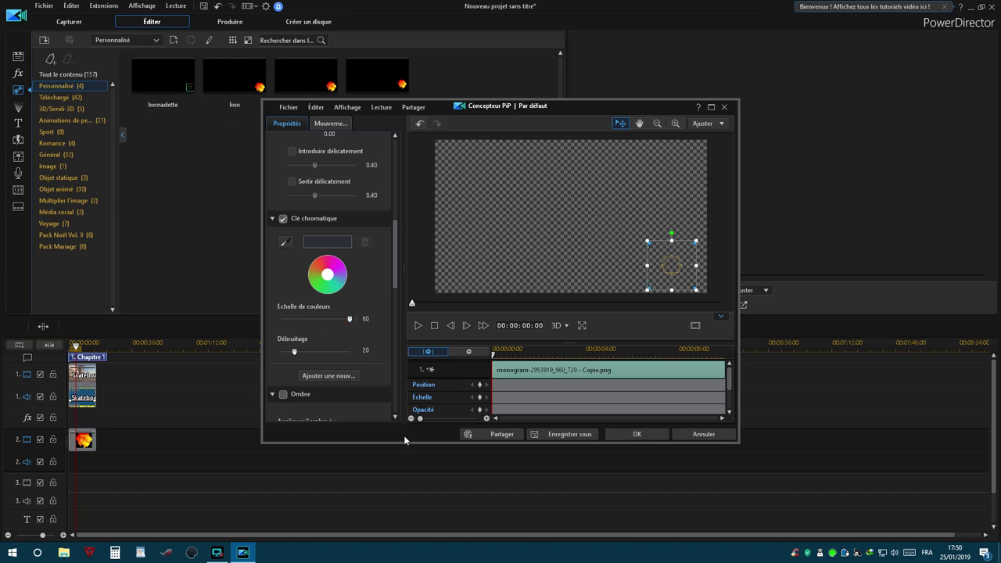
left_click_drag(296, 352, 378, 356)
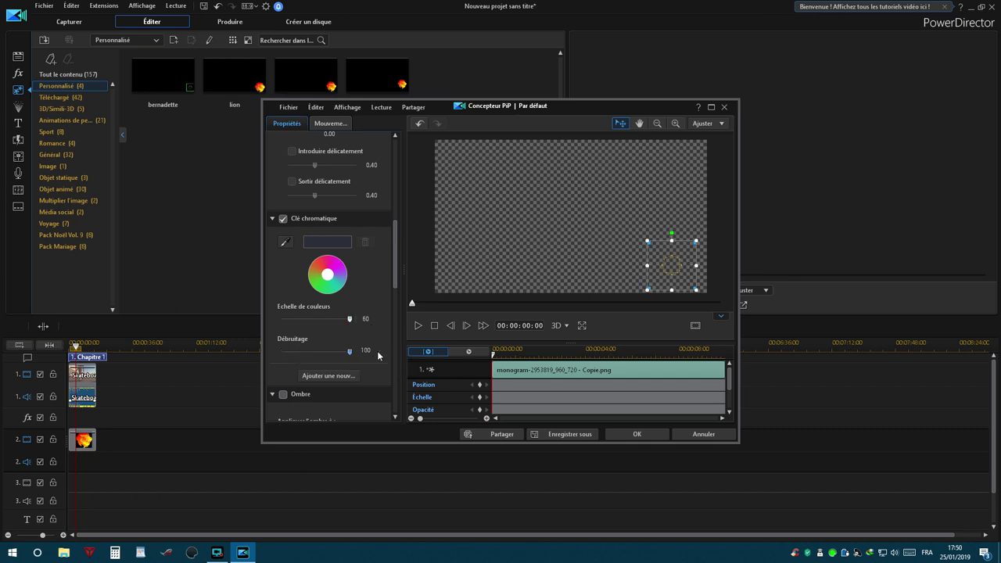
Move the monogram against the frame's right edge and try a shadow on it, switching the shadow off again.
left_click(284, 395)
mouse_move(677, 261)
left_mouse_down()
mouse_move(672, 224)
mouse_move(689, 255)
left_mouse_up()
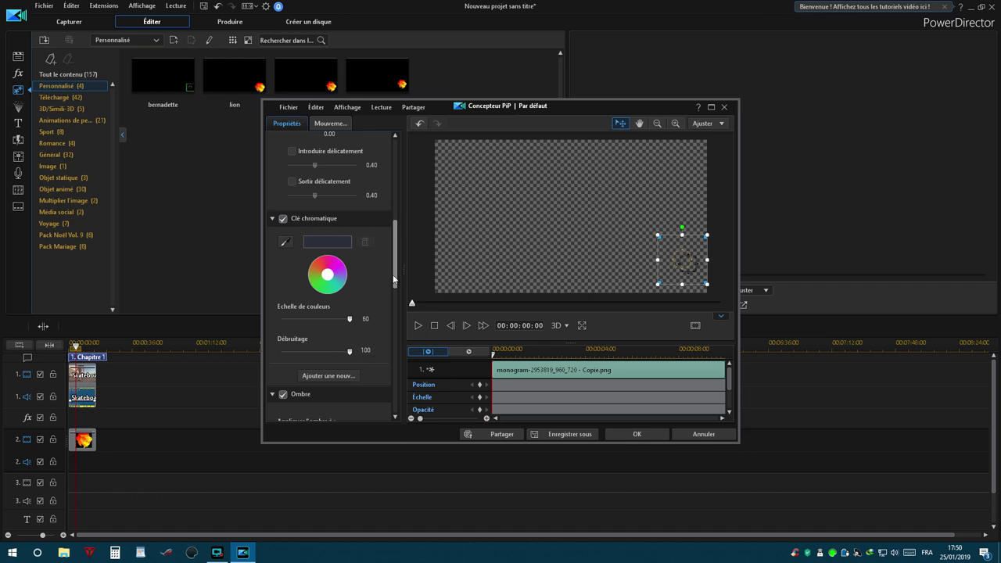
scroll(398, 298, "down", 3)
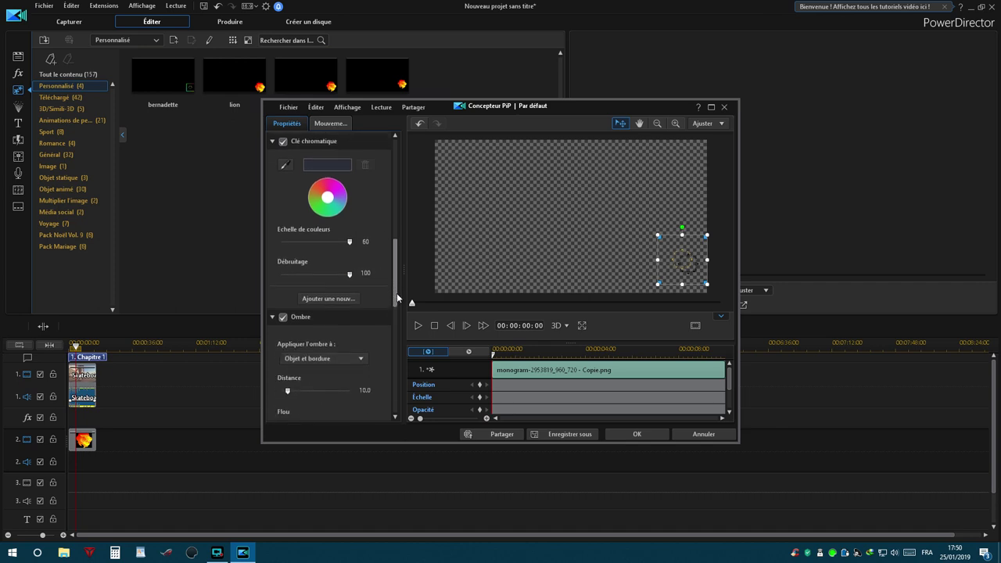
left_click(283, 309)
Enable the border on the monogram PiP object.
scroll(396, 297, "down", 5)
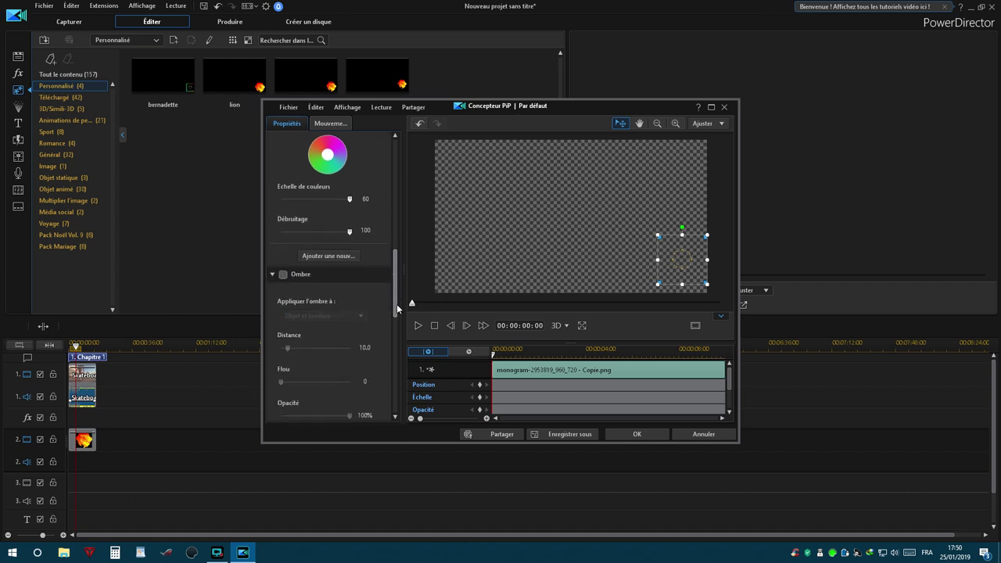
scroll(397, 334, "down", 4)
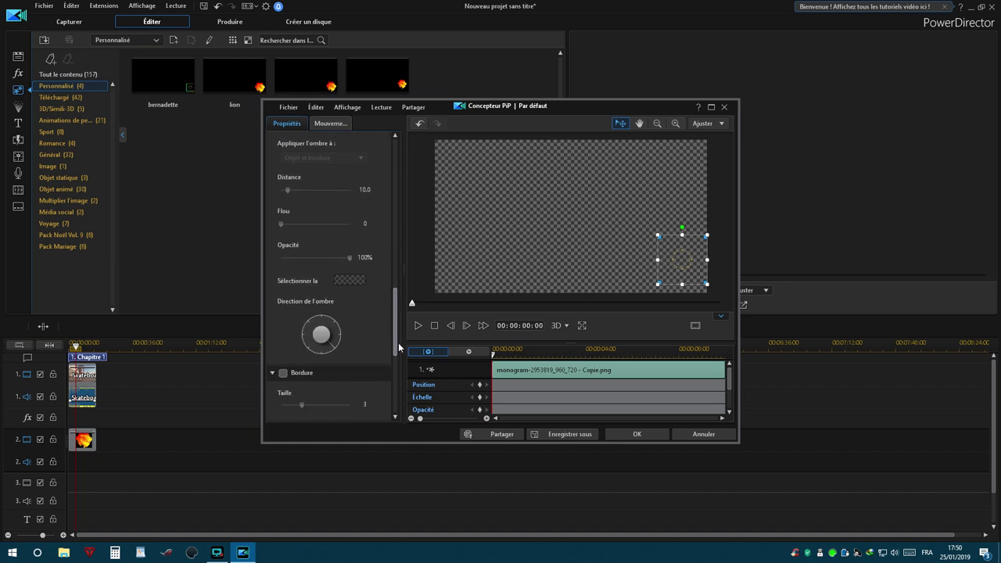
left_click(283, 329)
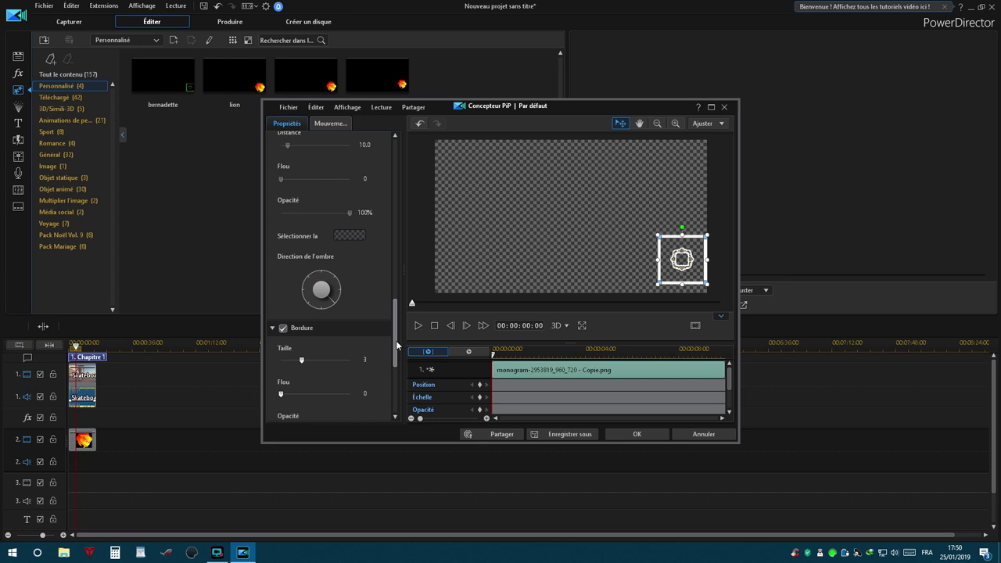
left_click_drag(396, 340, 397, 384)
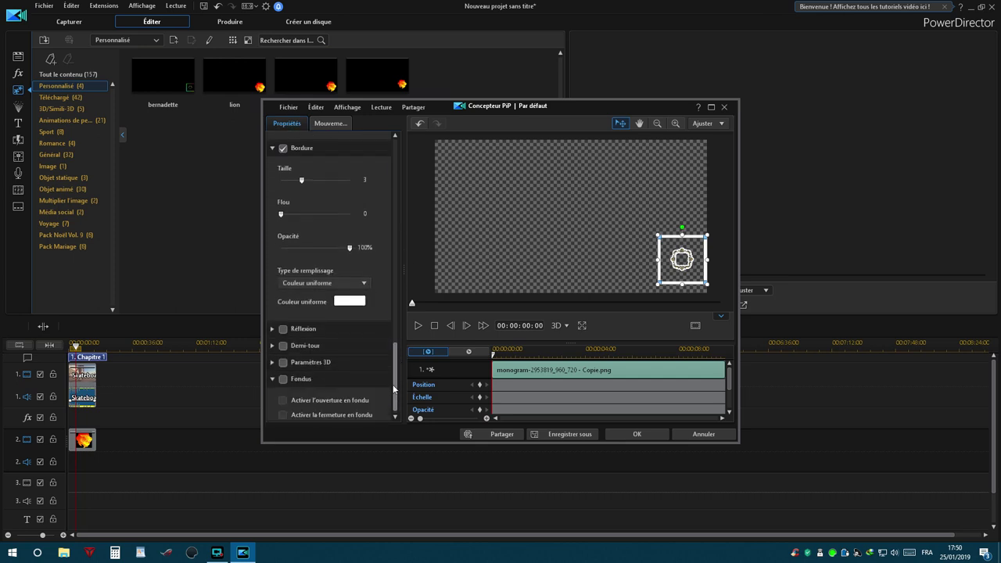
Set the monogram border's uniform colour to bright green.
left_click(348, 301)
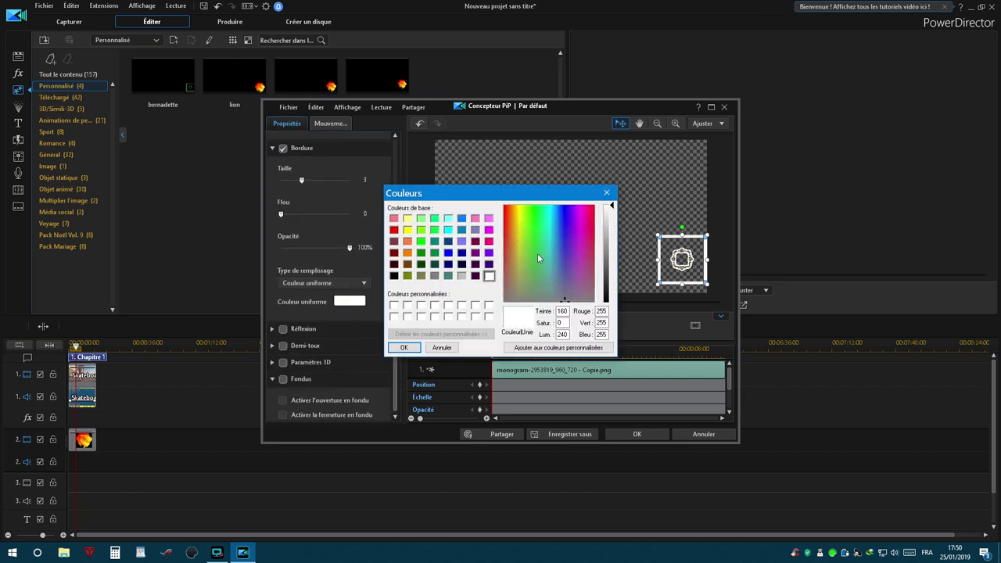
left_click(422, 242)
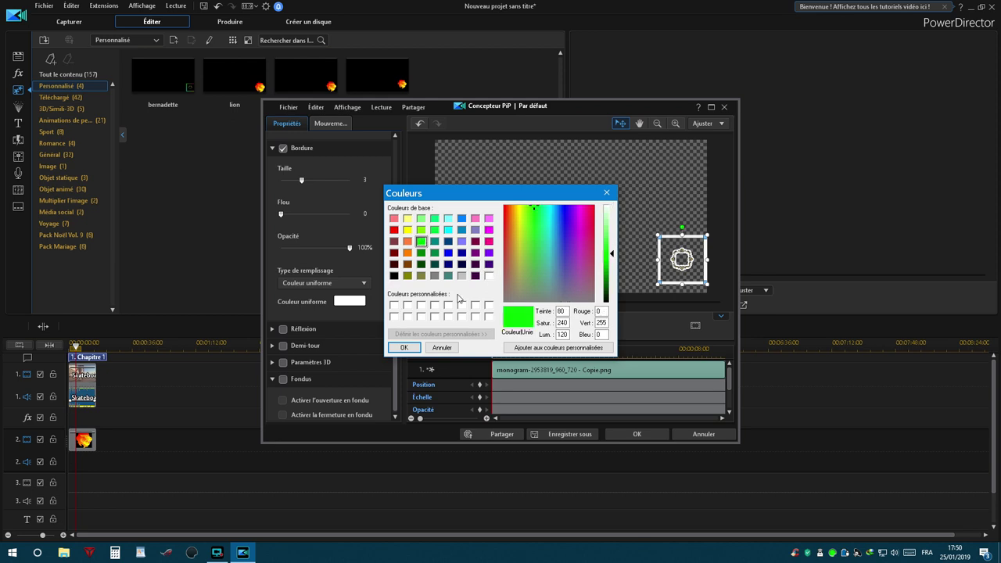
left_click(403, 347)
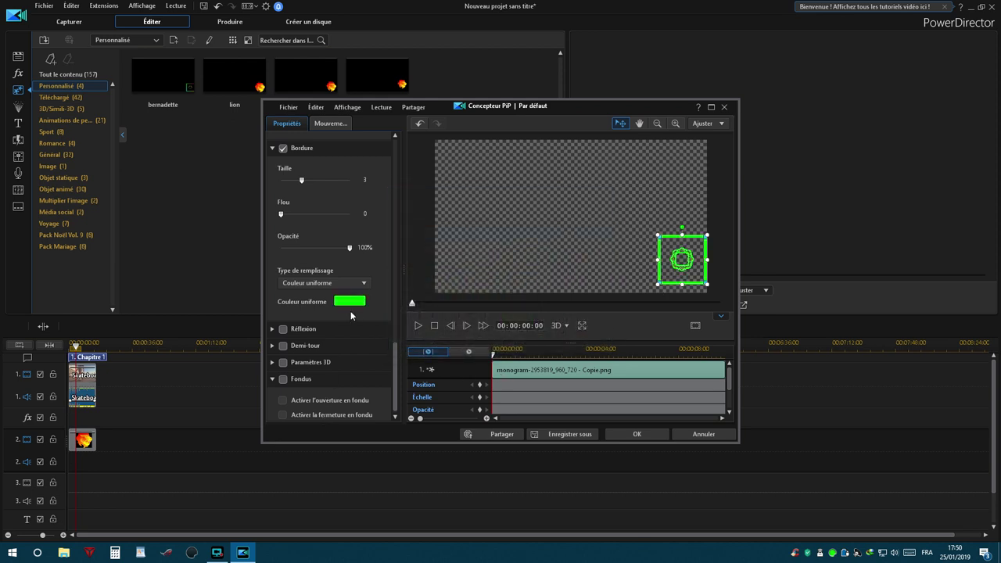
scroll(395, 379, "down", 1)
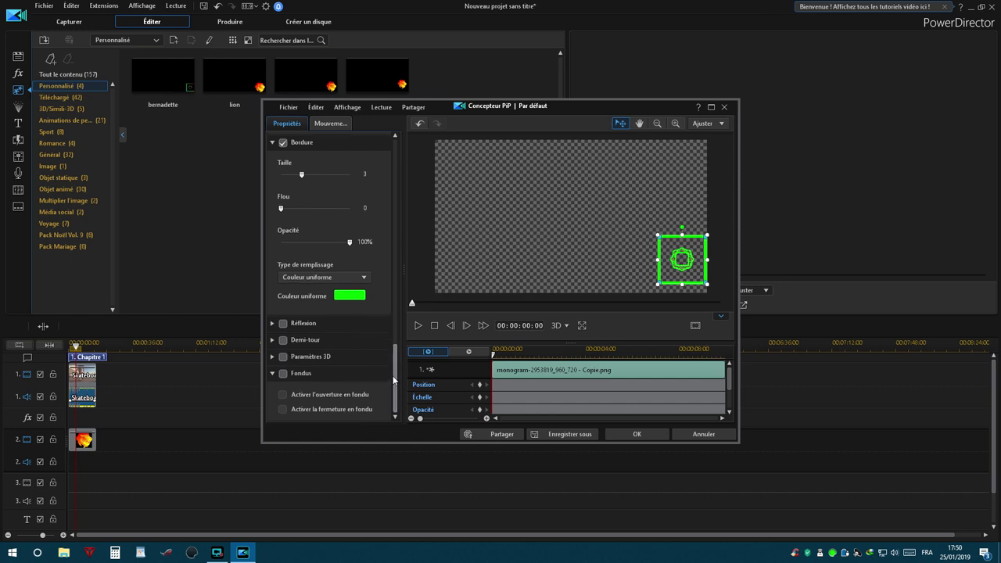
Switch the border fill to Dégradé 4 couleurs, with dark blue in the gradient's upper-left corner and red in its upper-right corner.
left_click(363, 278)
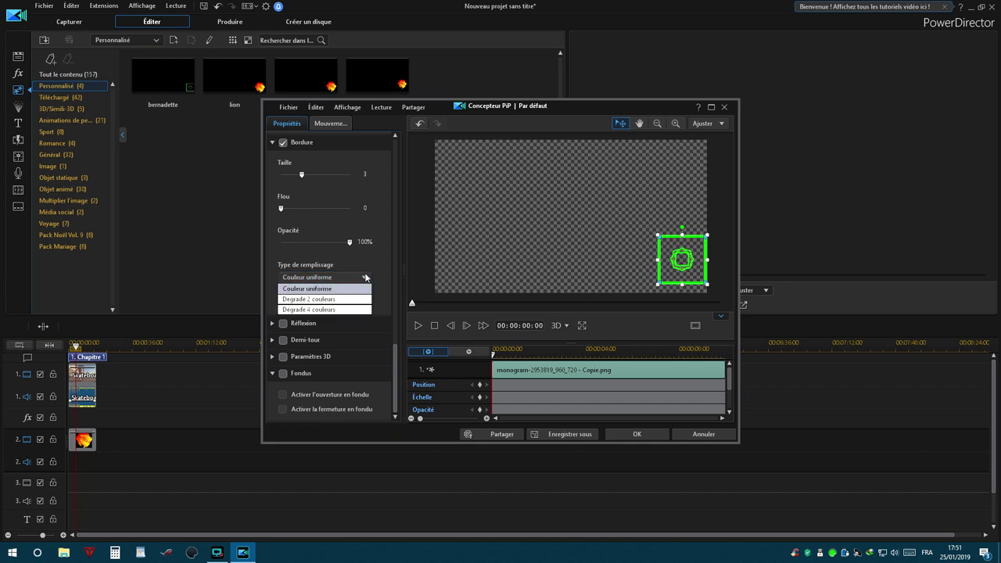
left_click(321, 310)
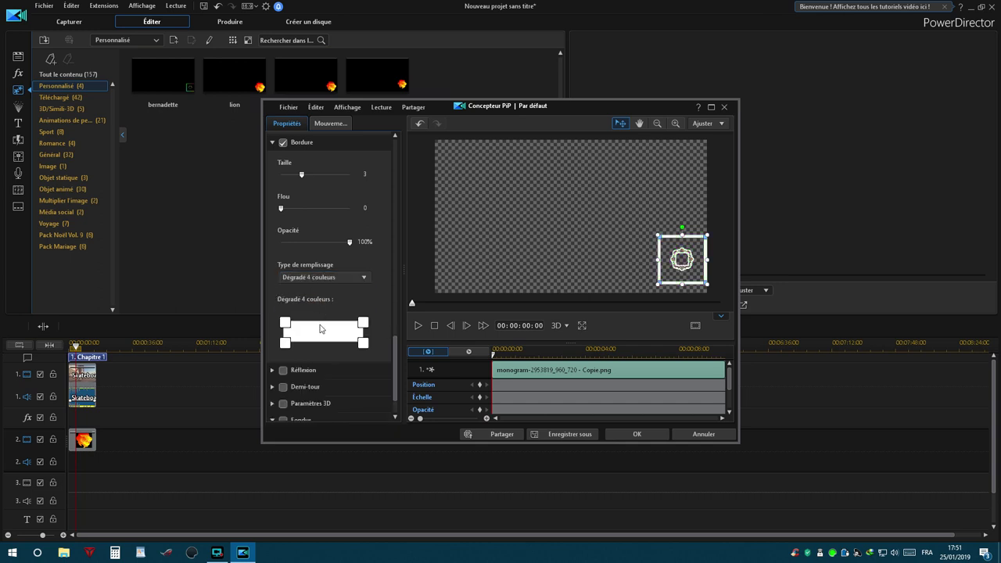
left_click(284, 322)
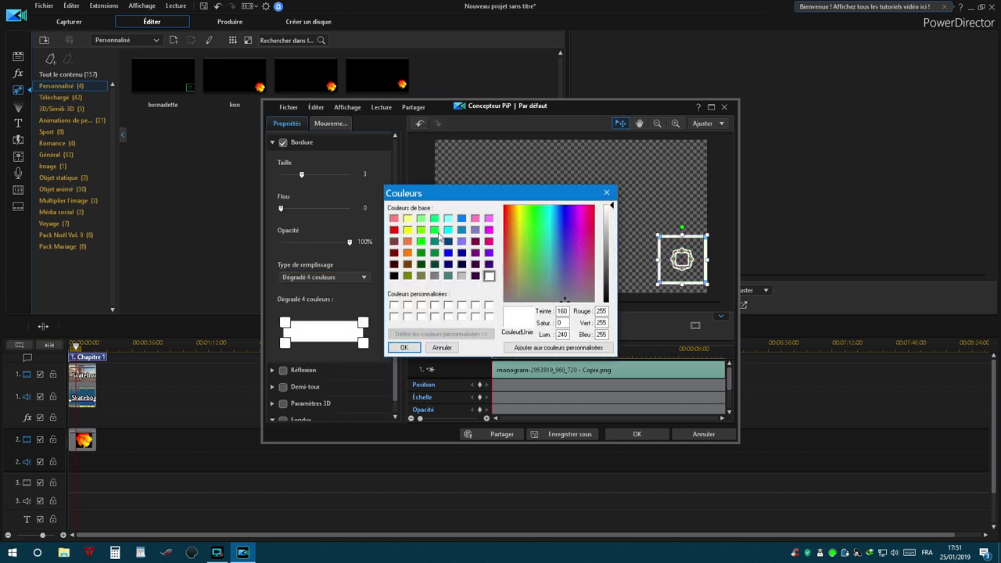
left_click(462, 252)
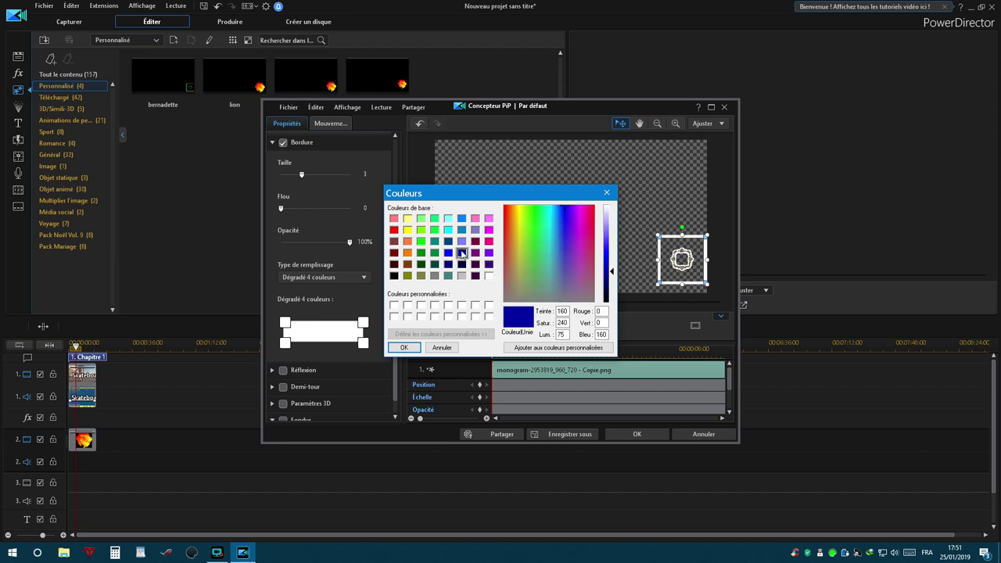
left_click(403, 347)
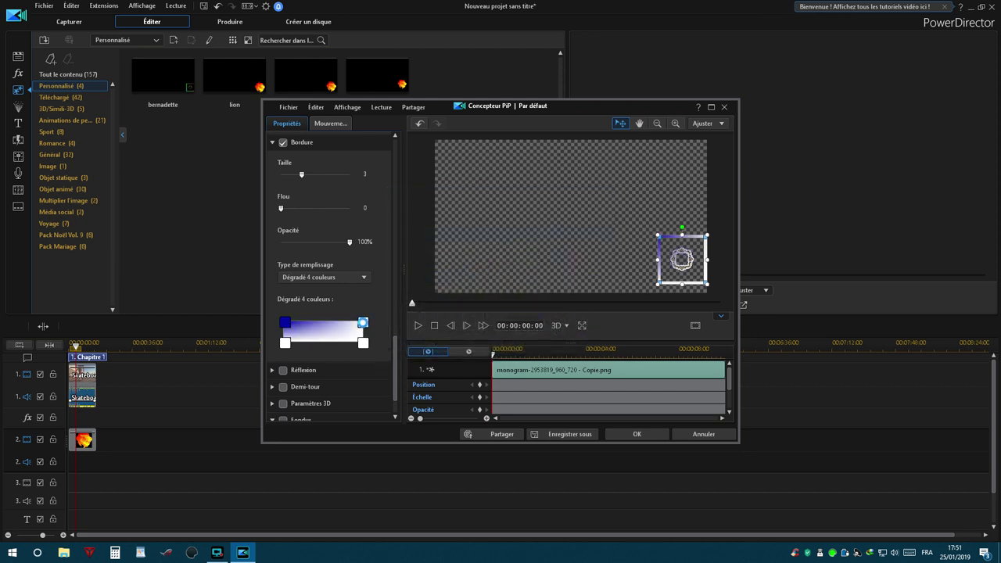
left_click(363, 322)
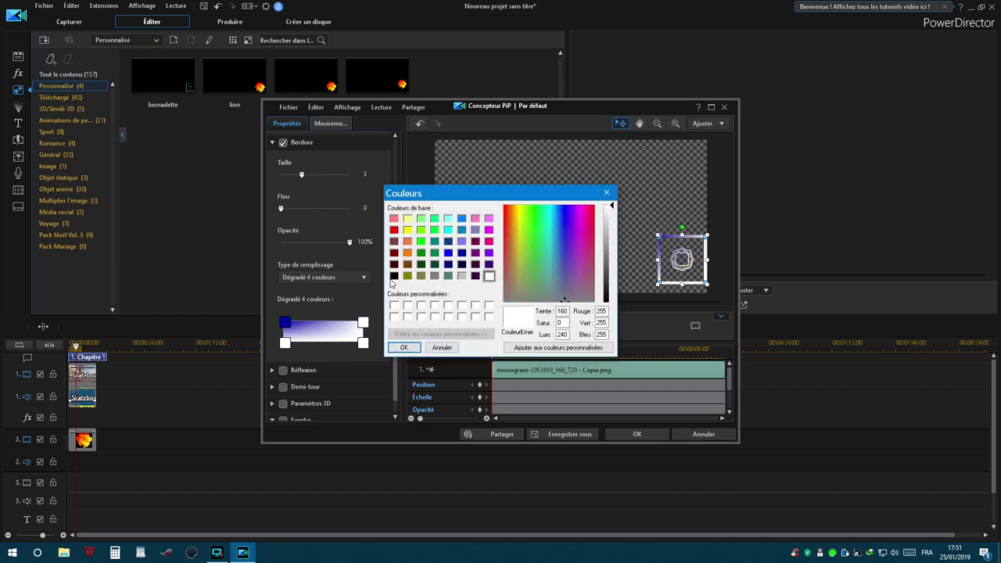
left_click(394, 230)
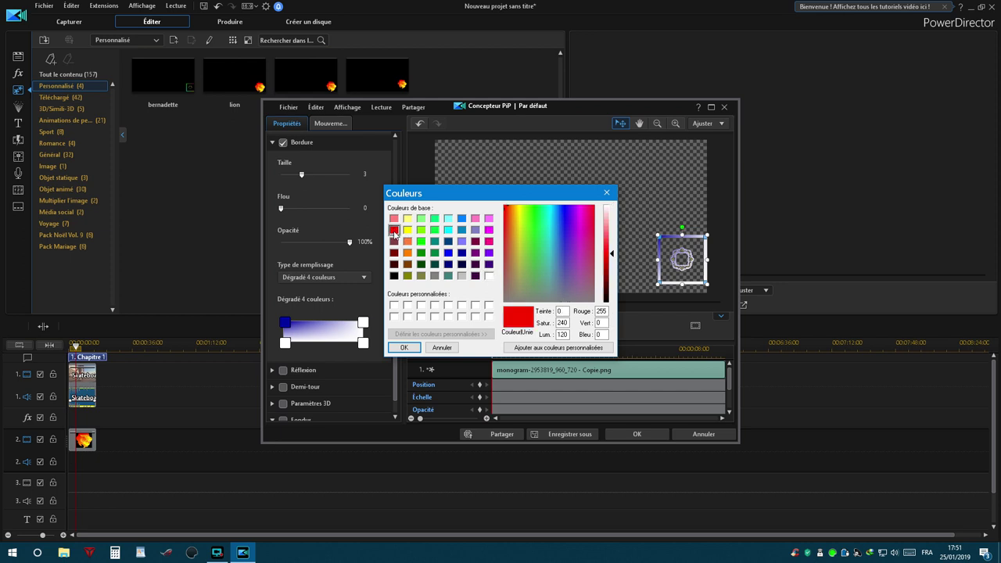
left_click(403, 347)
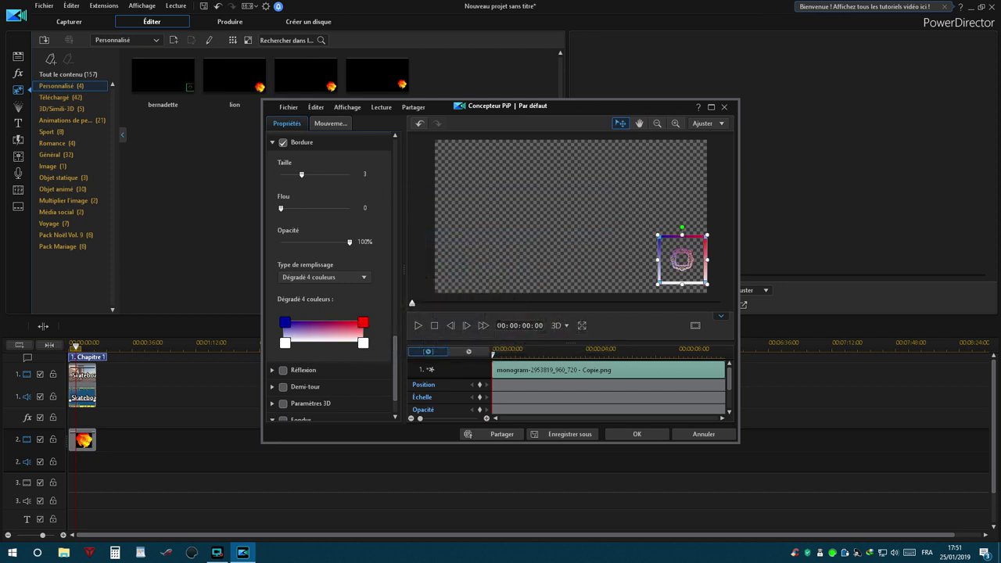
Set the border gradient's lower-left corner to yellow and its lower-right corner to grey-teal.
left_click(285, 342)
left_click(407, 230)
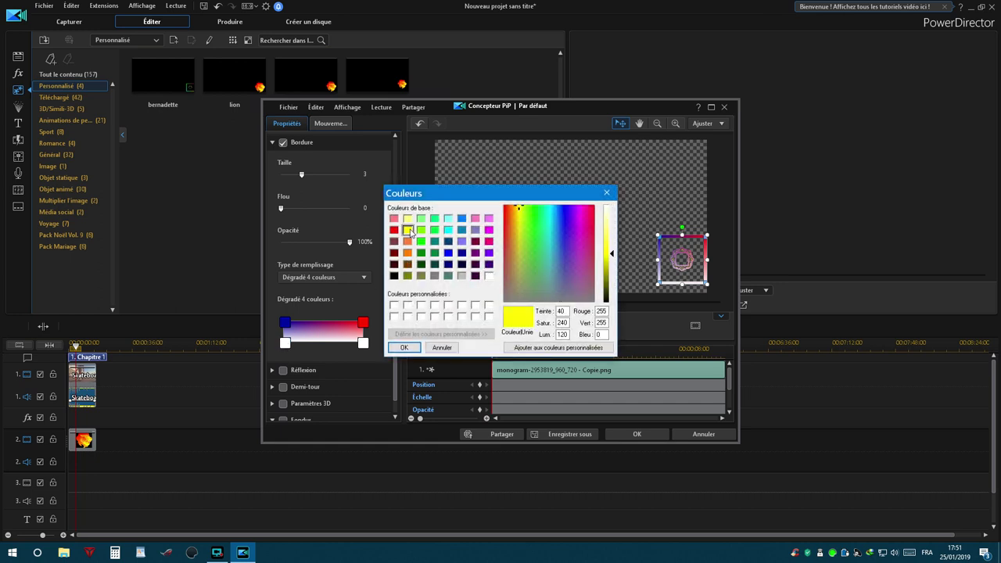
left_click(403, 347)
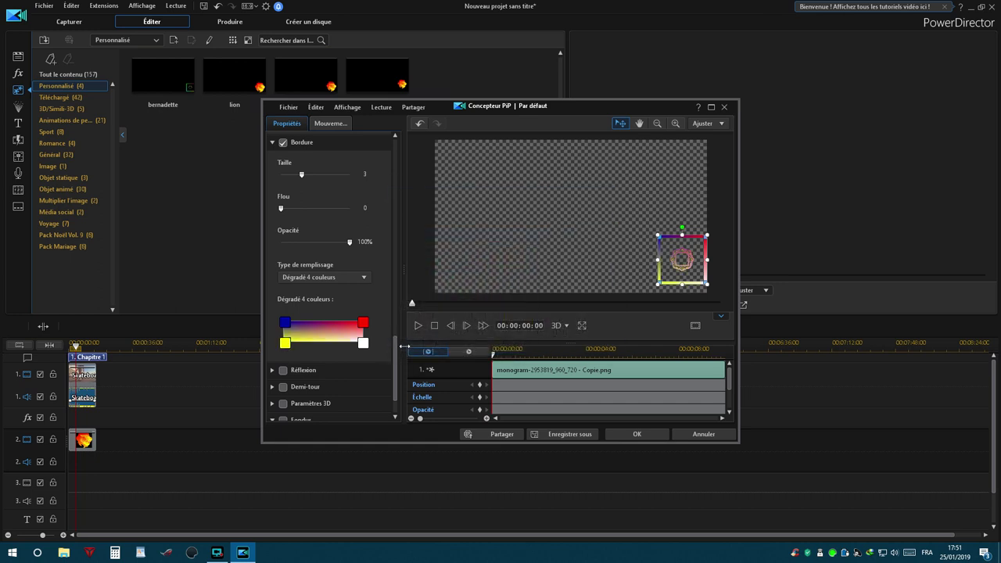
left_click(362, 343)
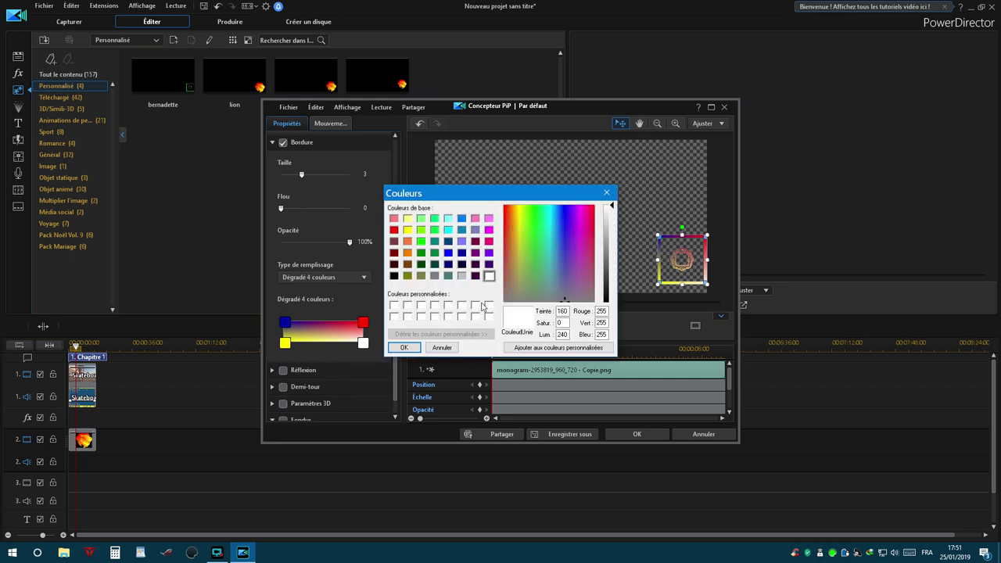
left_click(448, 277)
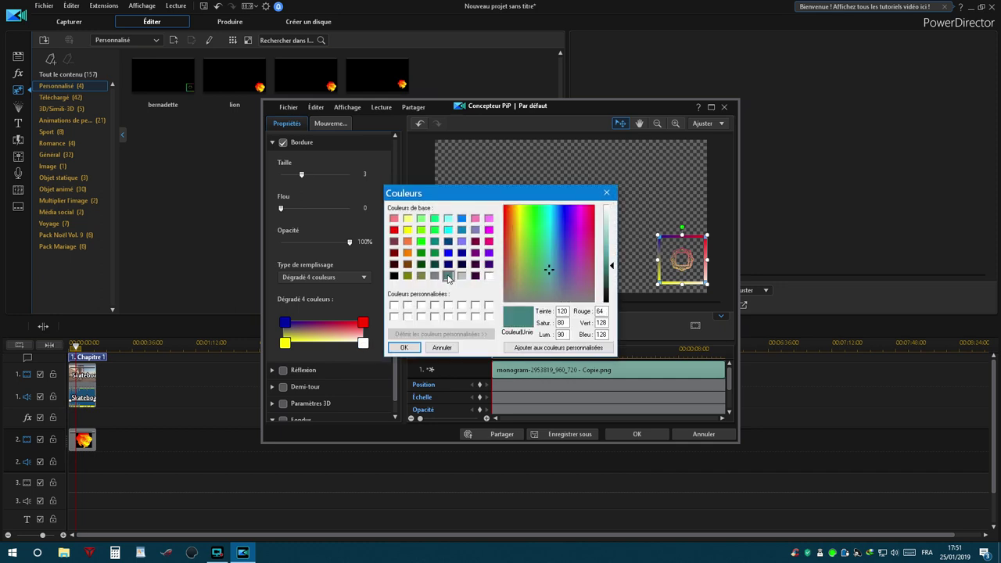
left_click(403, 348)
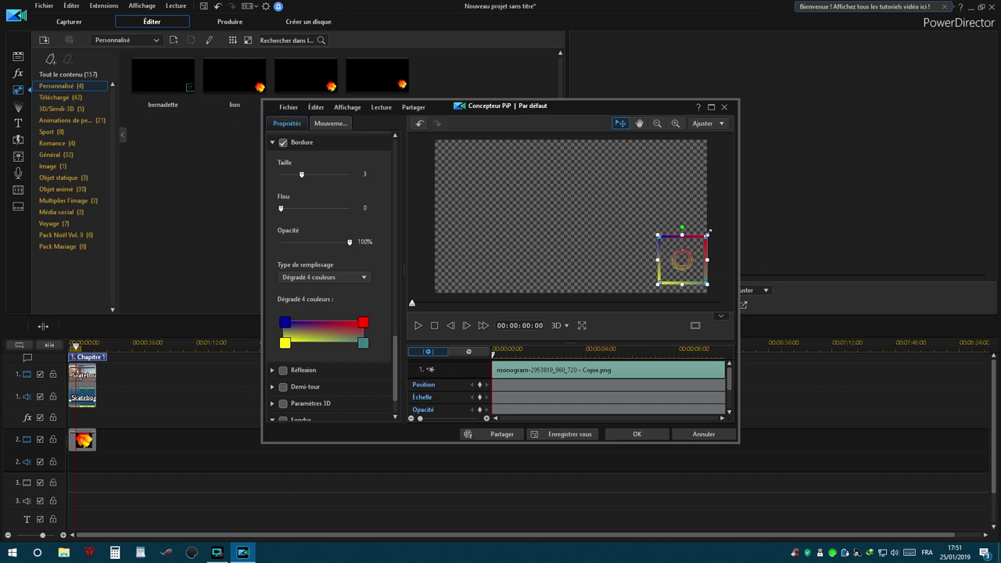
Shrink the bordered monogram in the frame's lower-right corner and save the PiP object as a template named couleur.
left_click_drag(707, 232, 685, 270)
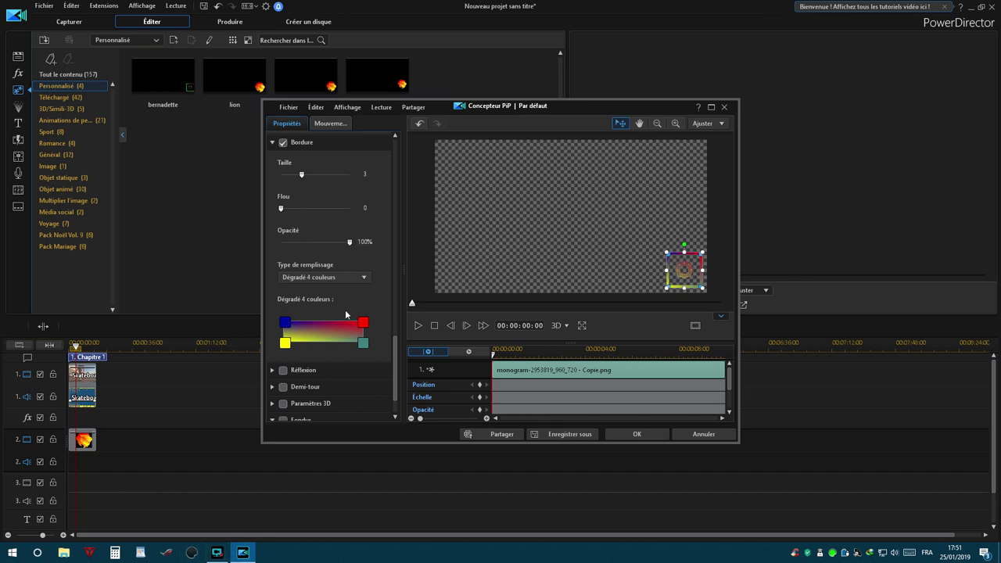
scroll(395, 388, "down", 2)
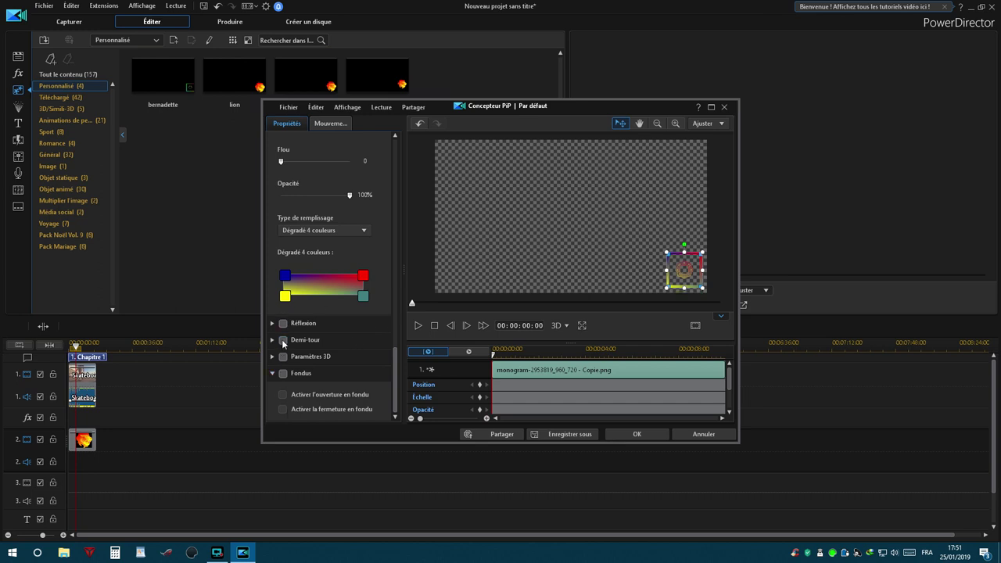
left_click(283, 373)
left_click(634, 434)
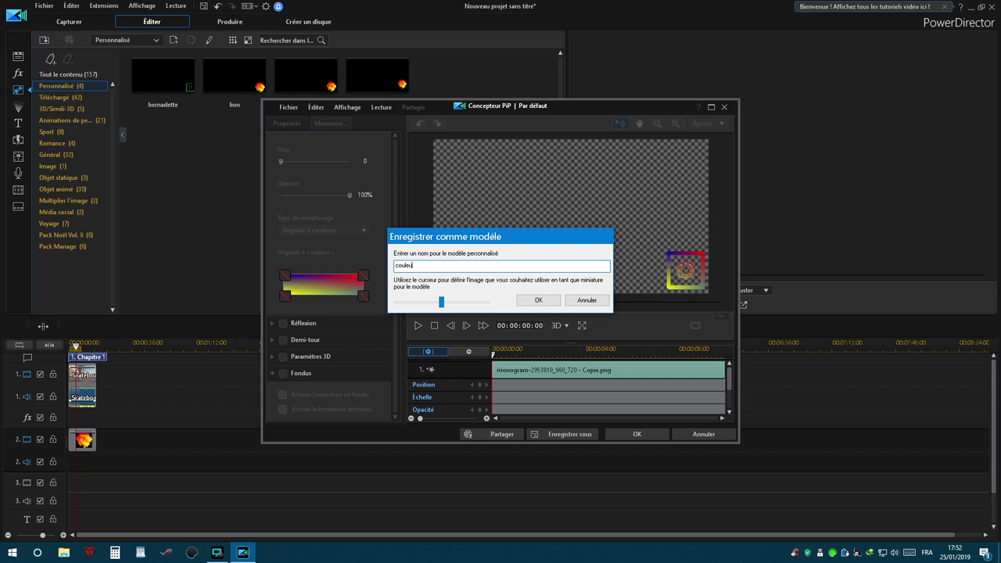
left_click(538, 300)
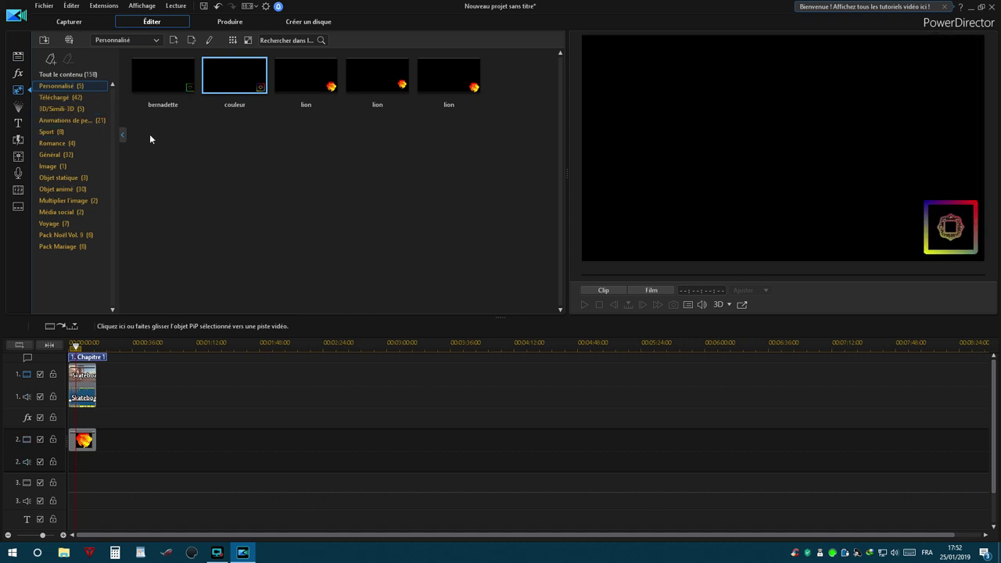
Delete the lion logo clip from video track 2 and place the couleur PiP object at the start of that track.
right_click(243, 86)
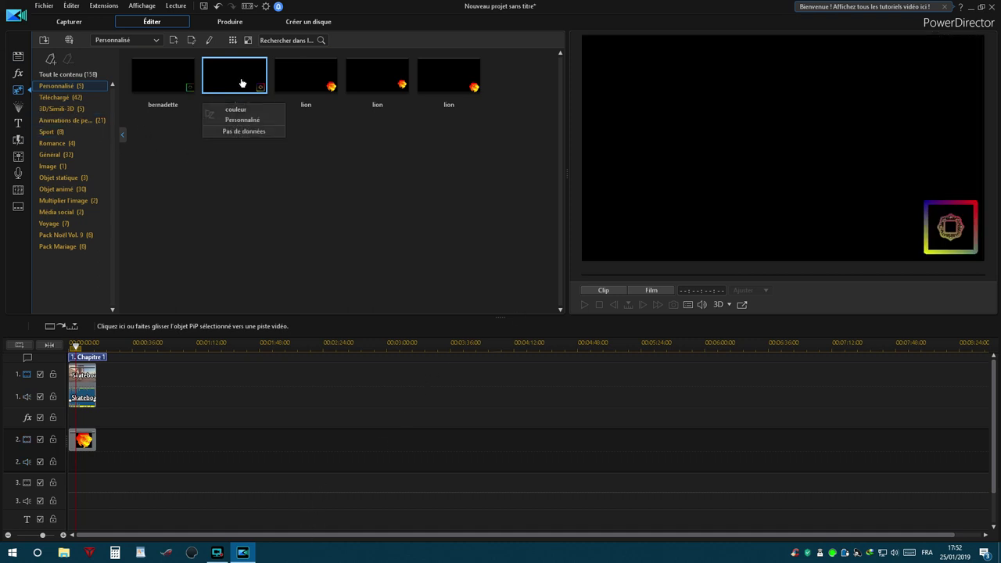
right_click(85, 440)
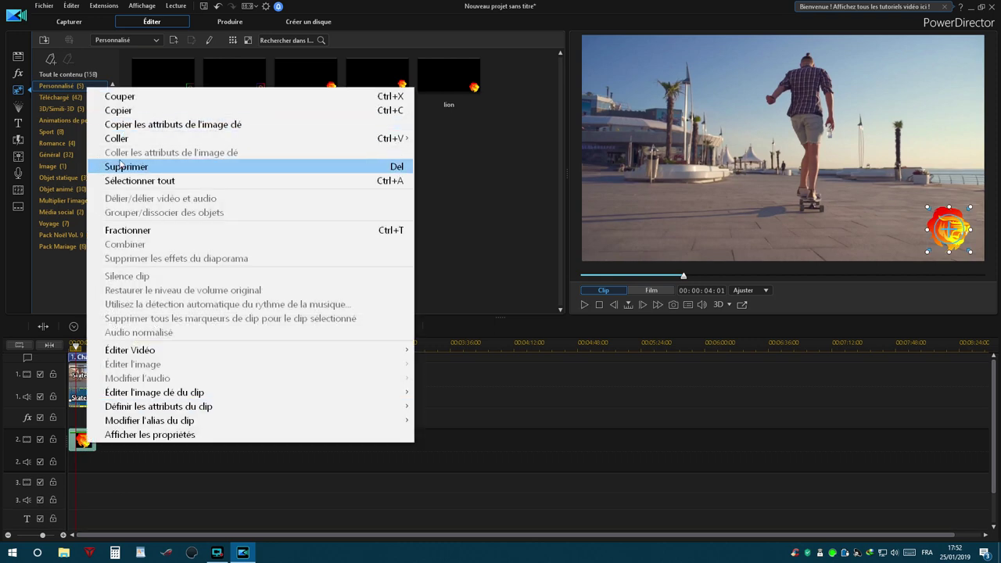
left_click(123, 167)
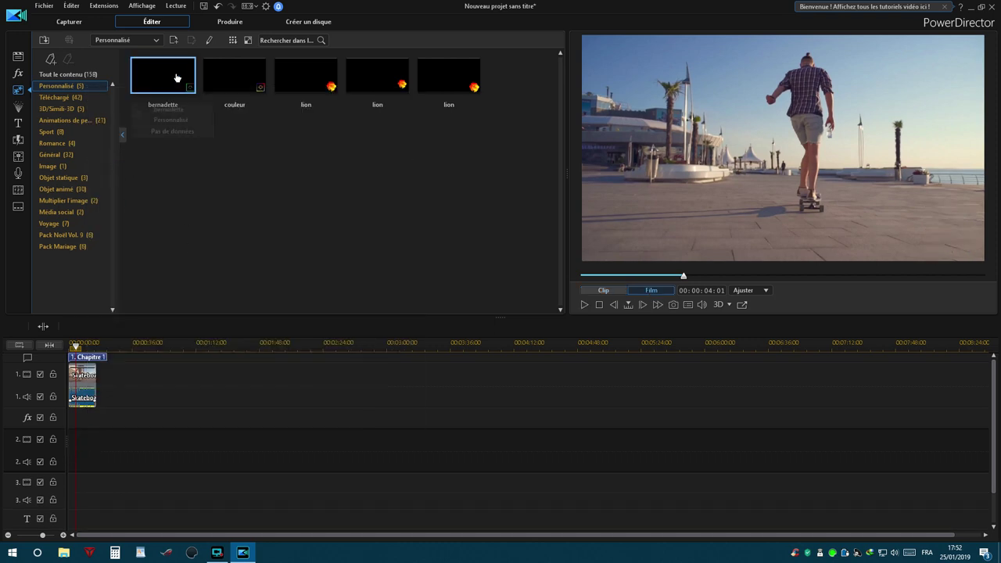
left_click_drag(179, 78, 72, 440)
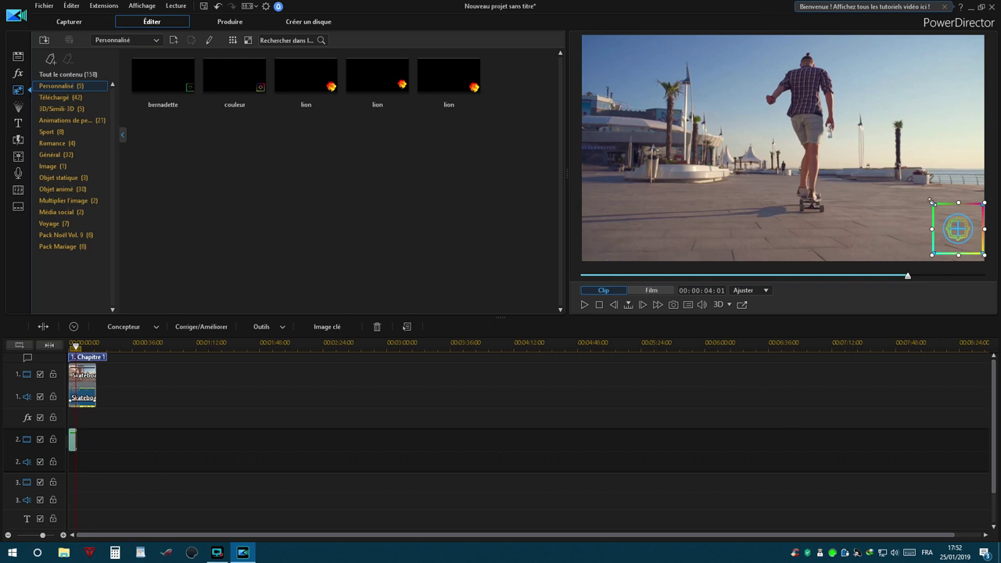
Make the logo slightly smaller, shift it away from the frame's right edge, and extend its clip to the skateboard video's end.
left_click_drag(933, 205, 921, 243)
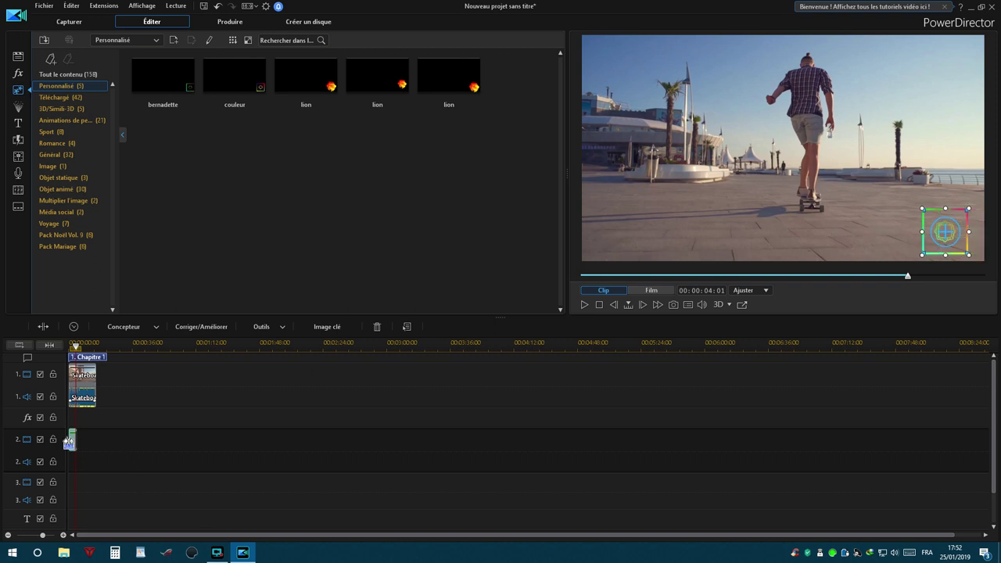
left_click(80, 445)
left_click_drag(81, 448, 97, 451)
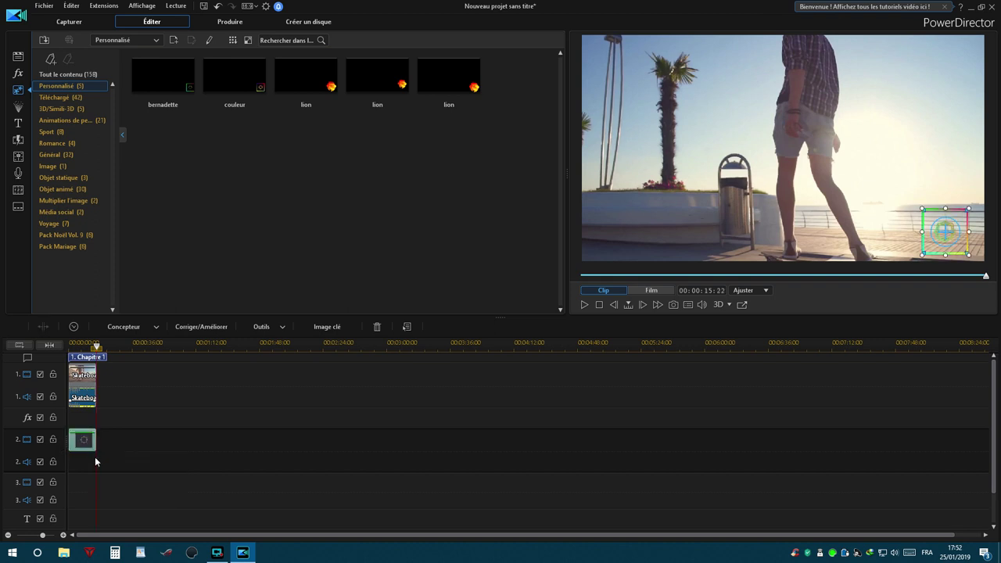
Play the whole film from the start to check the logo over the skateboard video.
left_click(655, 290)
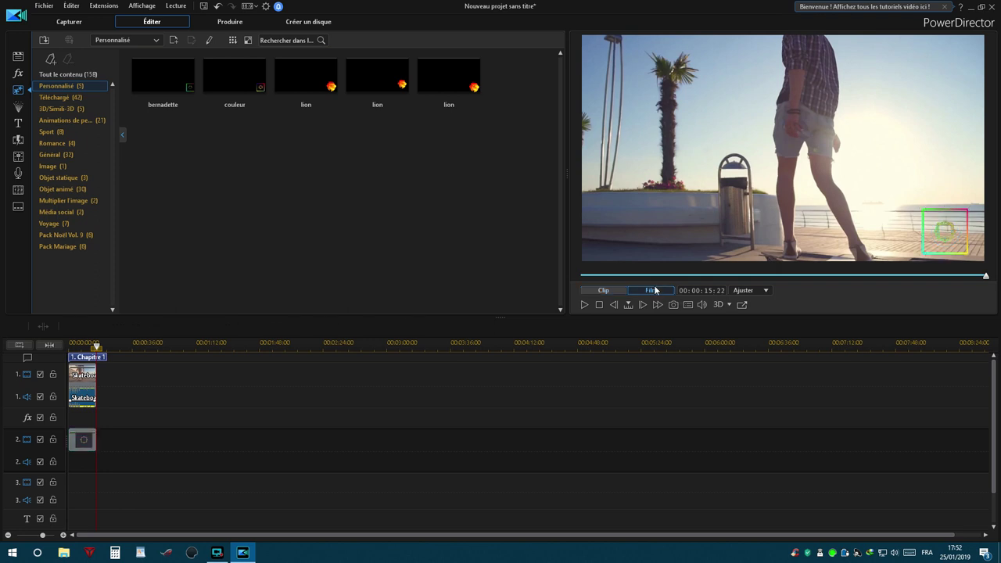
left_click(583, 304)
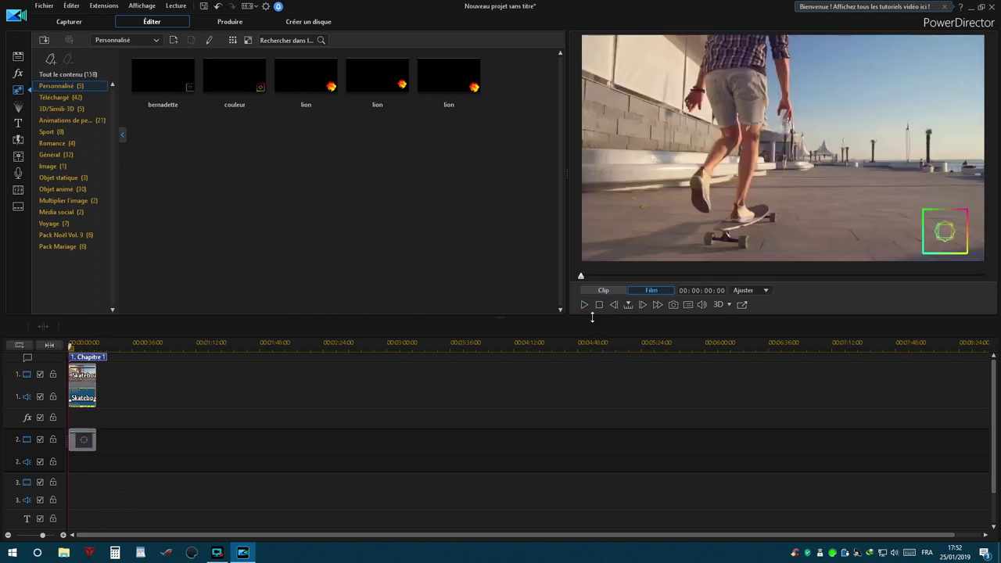
left_click(584, 305)
Skew the logo's upper-left corner in the preview and reposition the logo slightly within the frame's lower-right area.
left_click(85, 440)
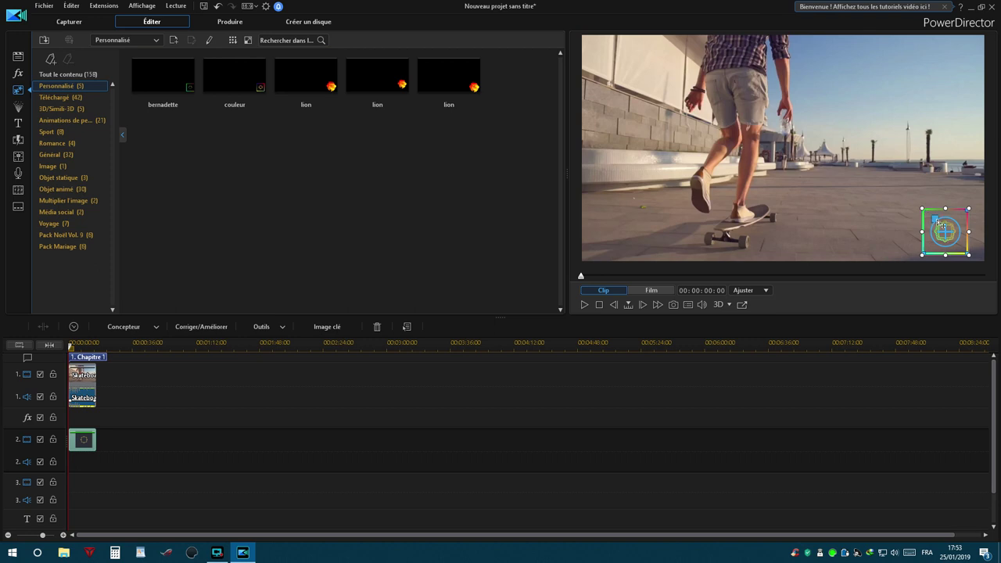
mouse_move(939, 229)
left_mouse_down()
mouse_move(904, 201)
mouse_move(935, 233)
left_mouse_up()
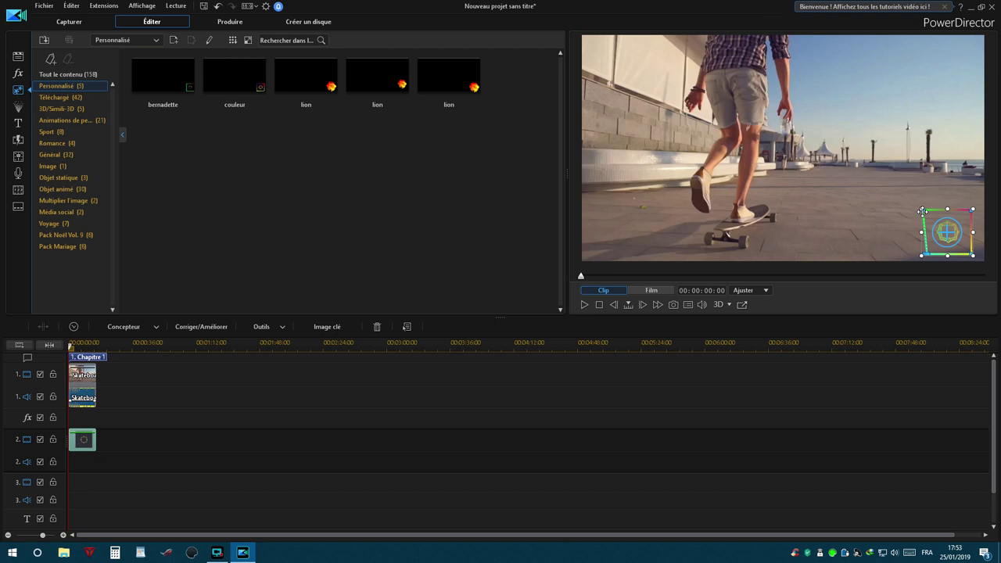
left_click(851, 386)
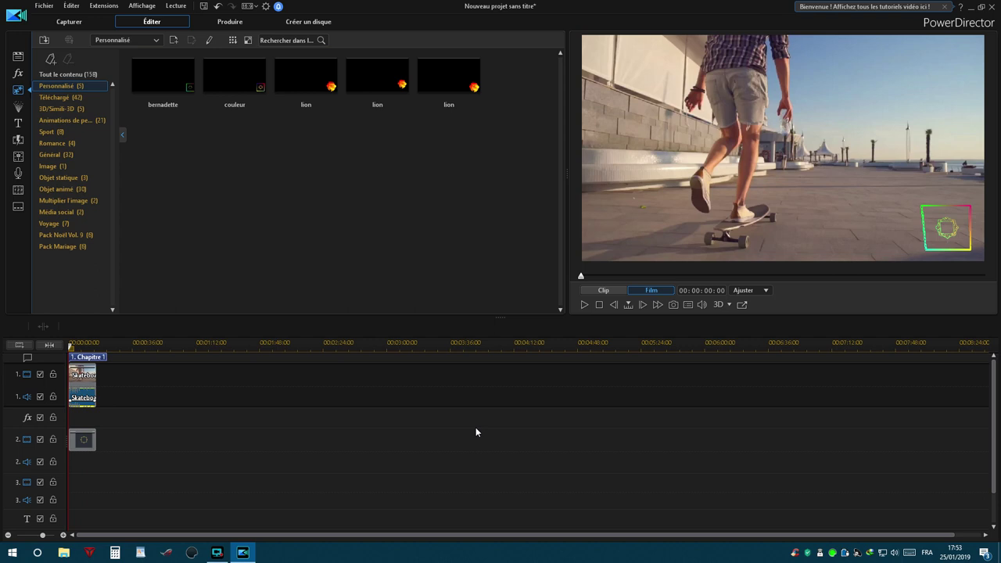
left_click(603, 290)
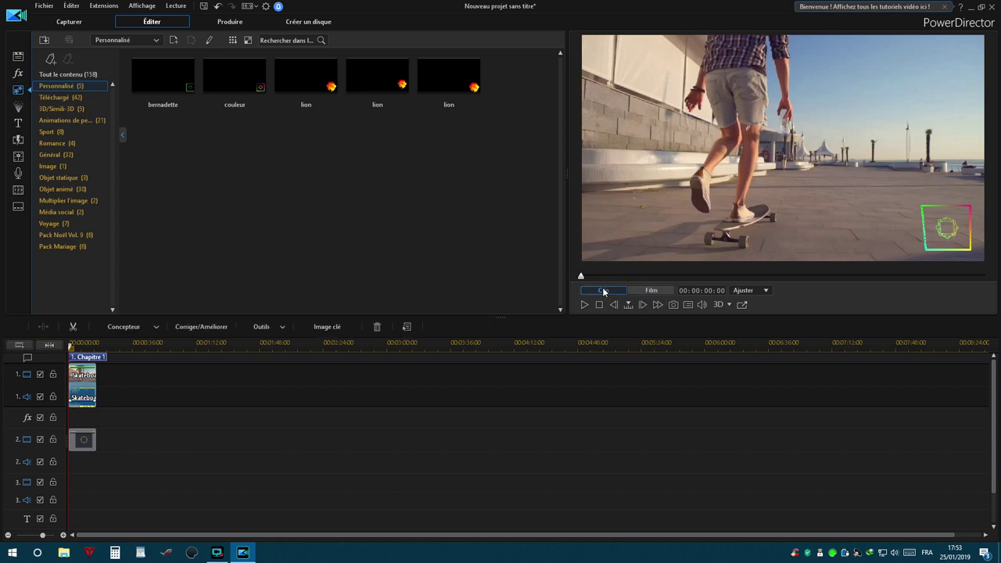
left_click(564, 478)
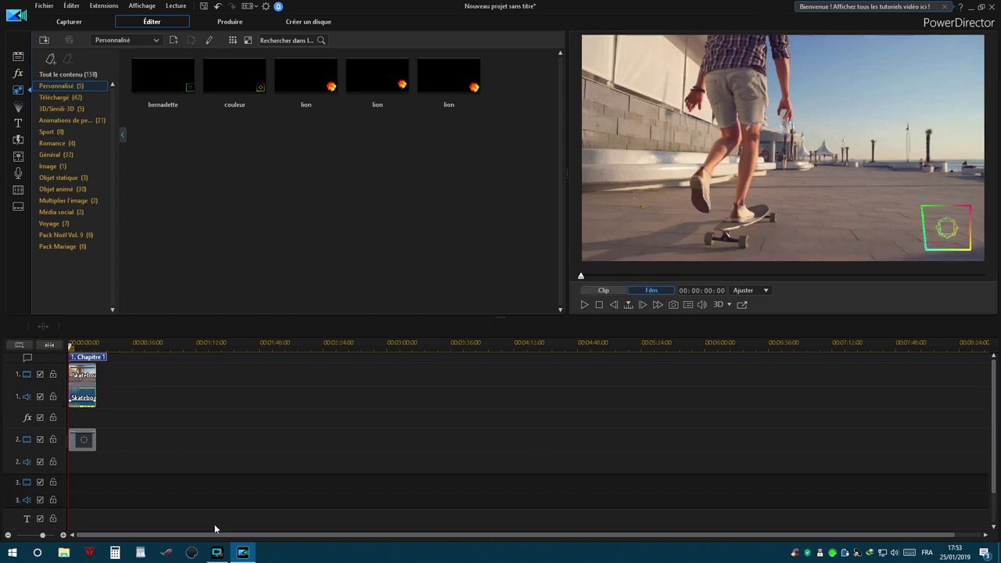
left_click(84, 379)
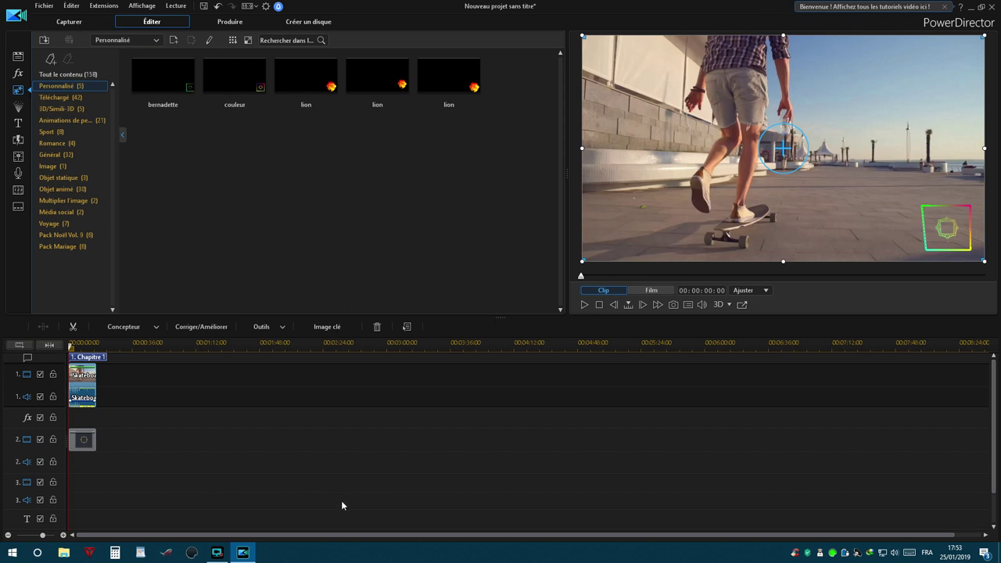
left_click(216, 553)
left_click(476, 389)
left_click(217, 552)
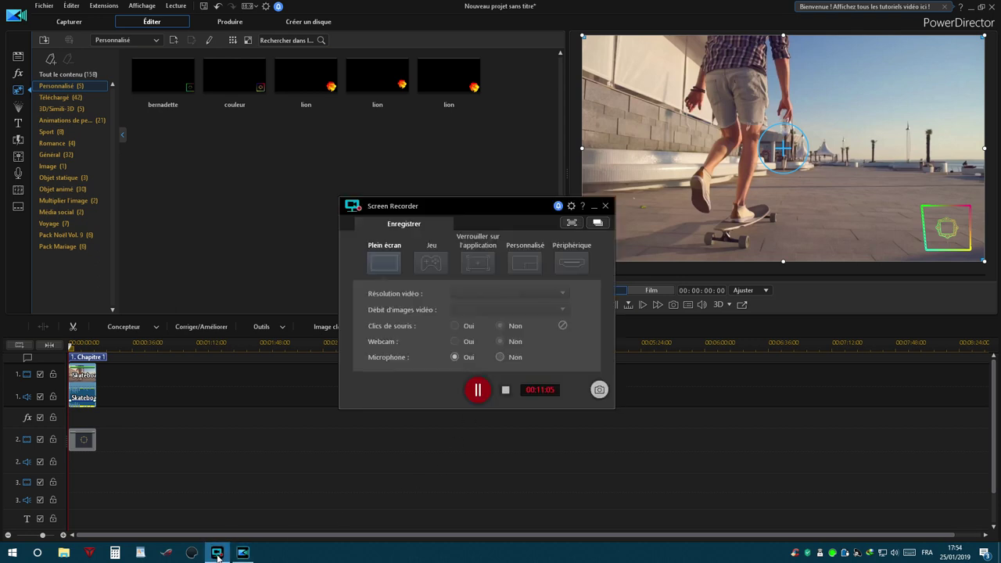